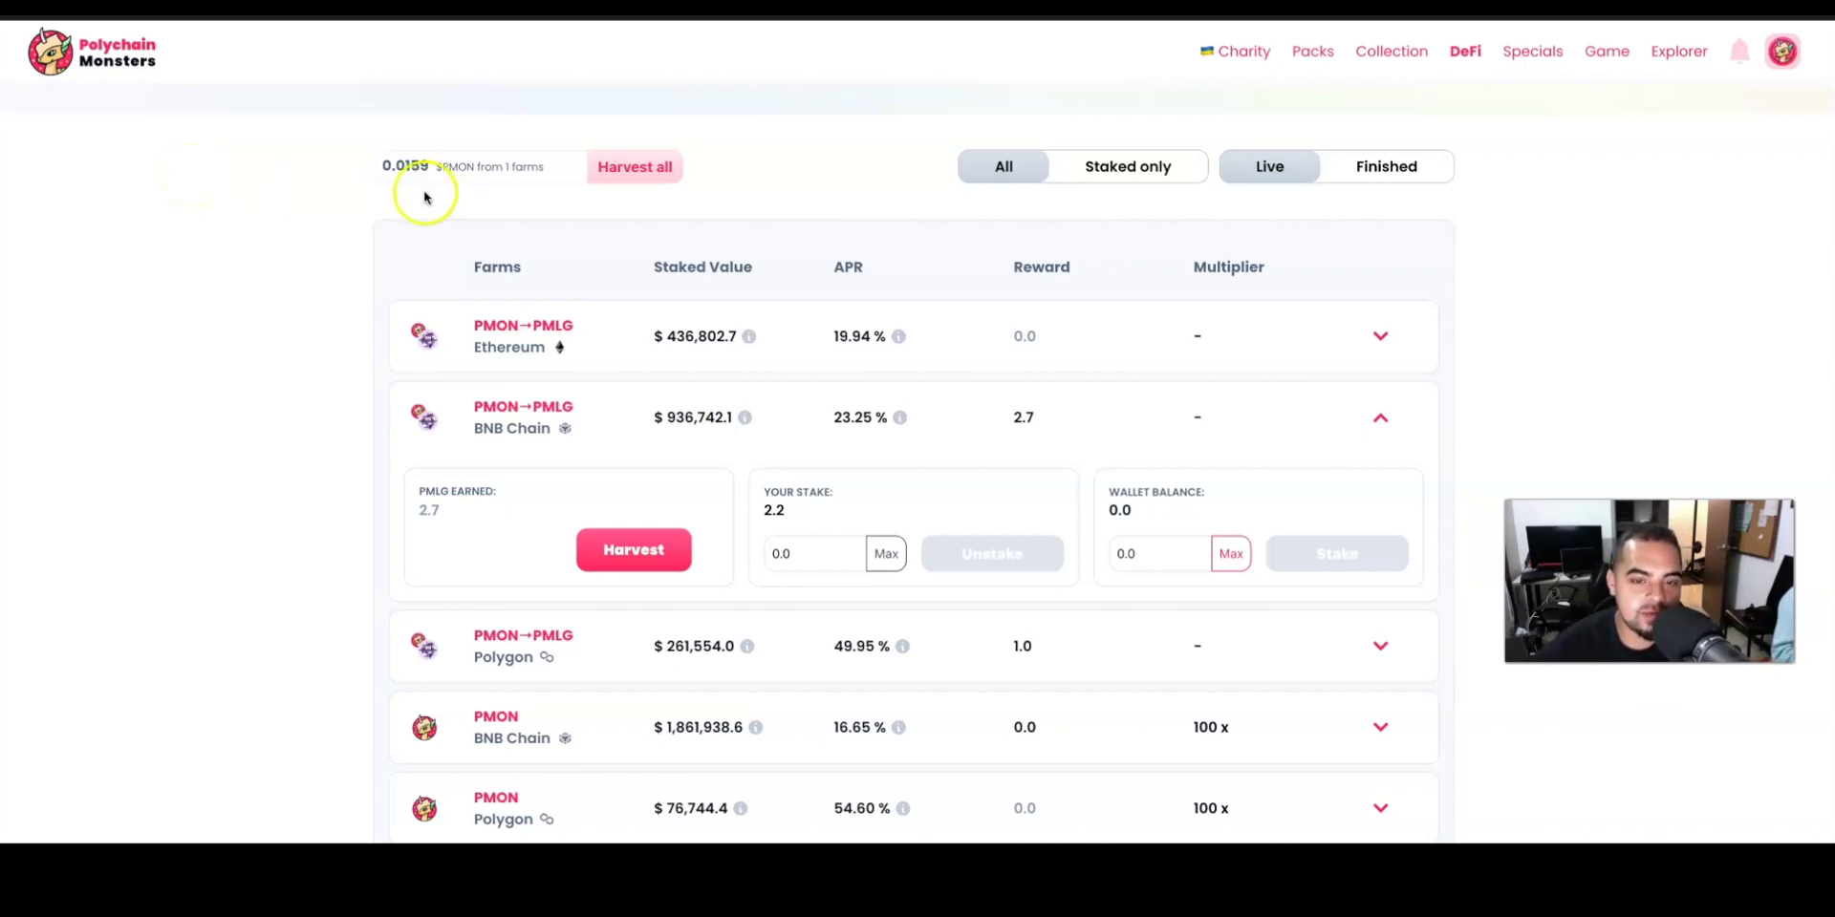
# Step: Collapse the PMON→PMLG BNB Chain farm and examine the staked value, APR and reward of each listed farm
pyautogui.scroll(1, 811, 208)
pyautogui.scroll(1, 811, 207)
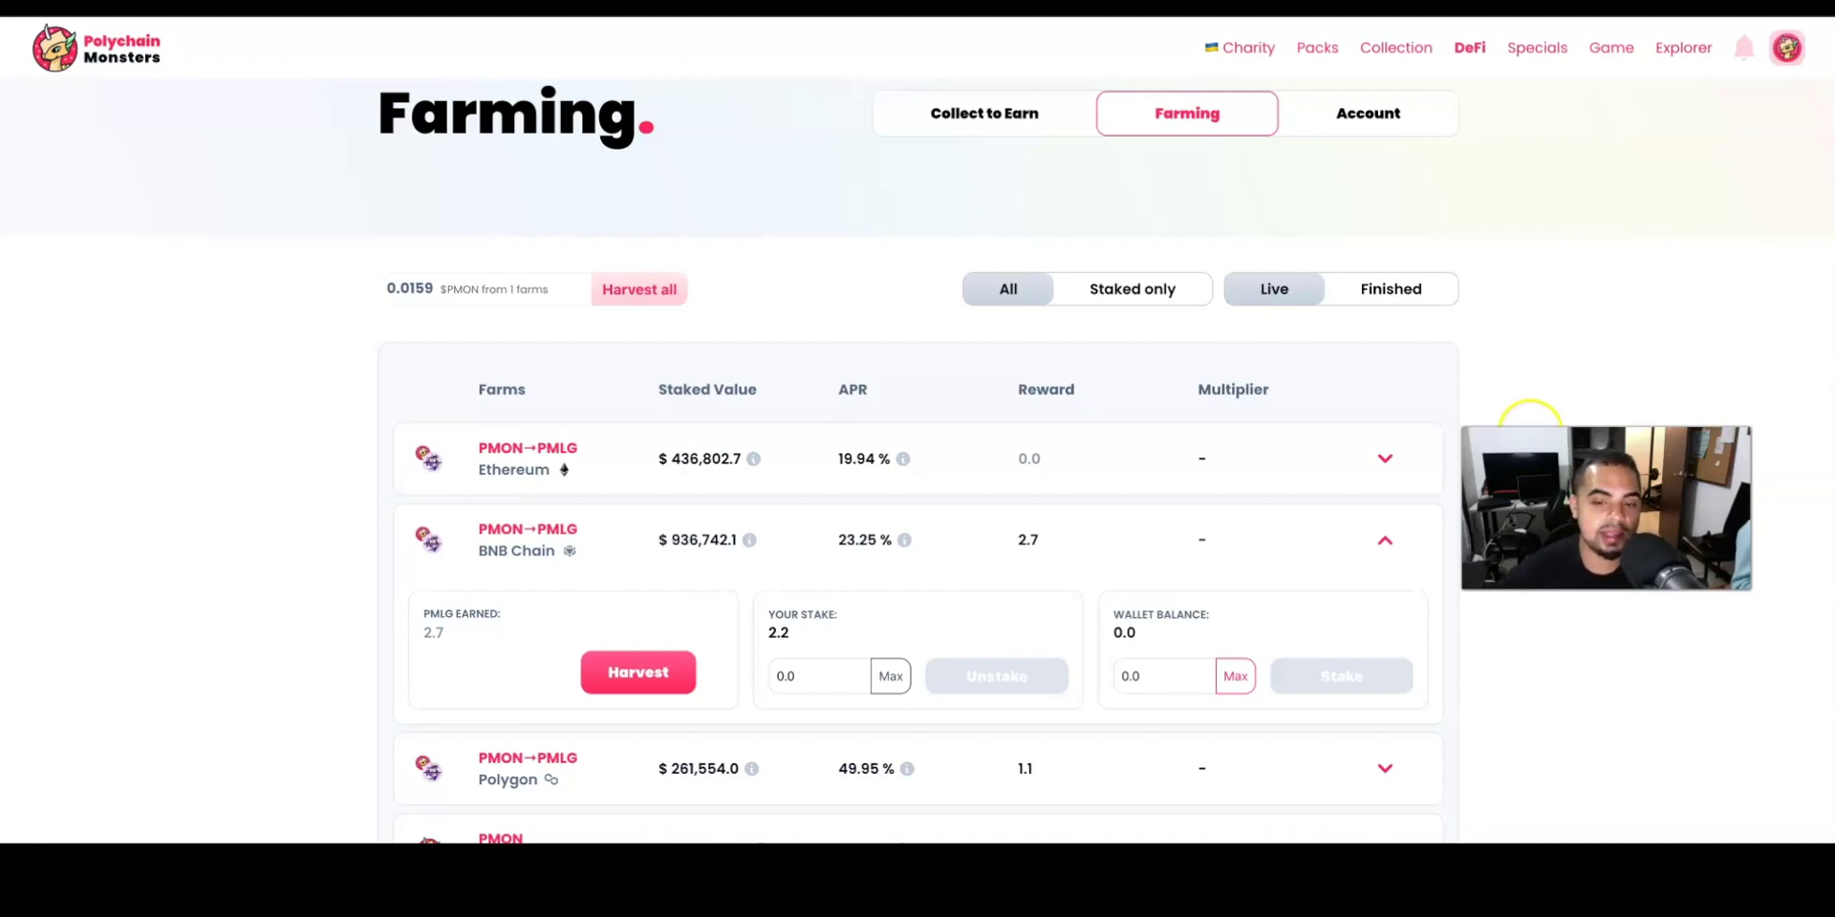
pyautogui.scroll(-3, 1110, 382)
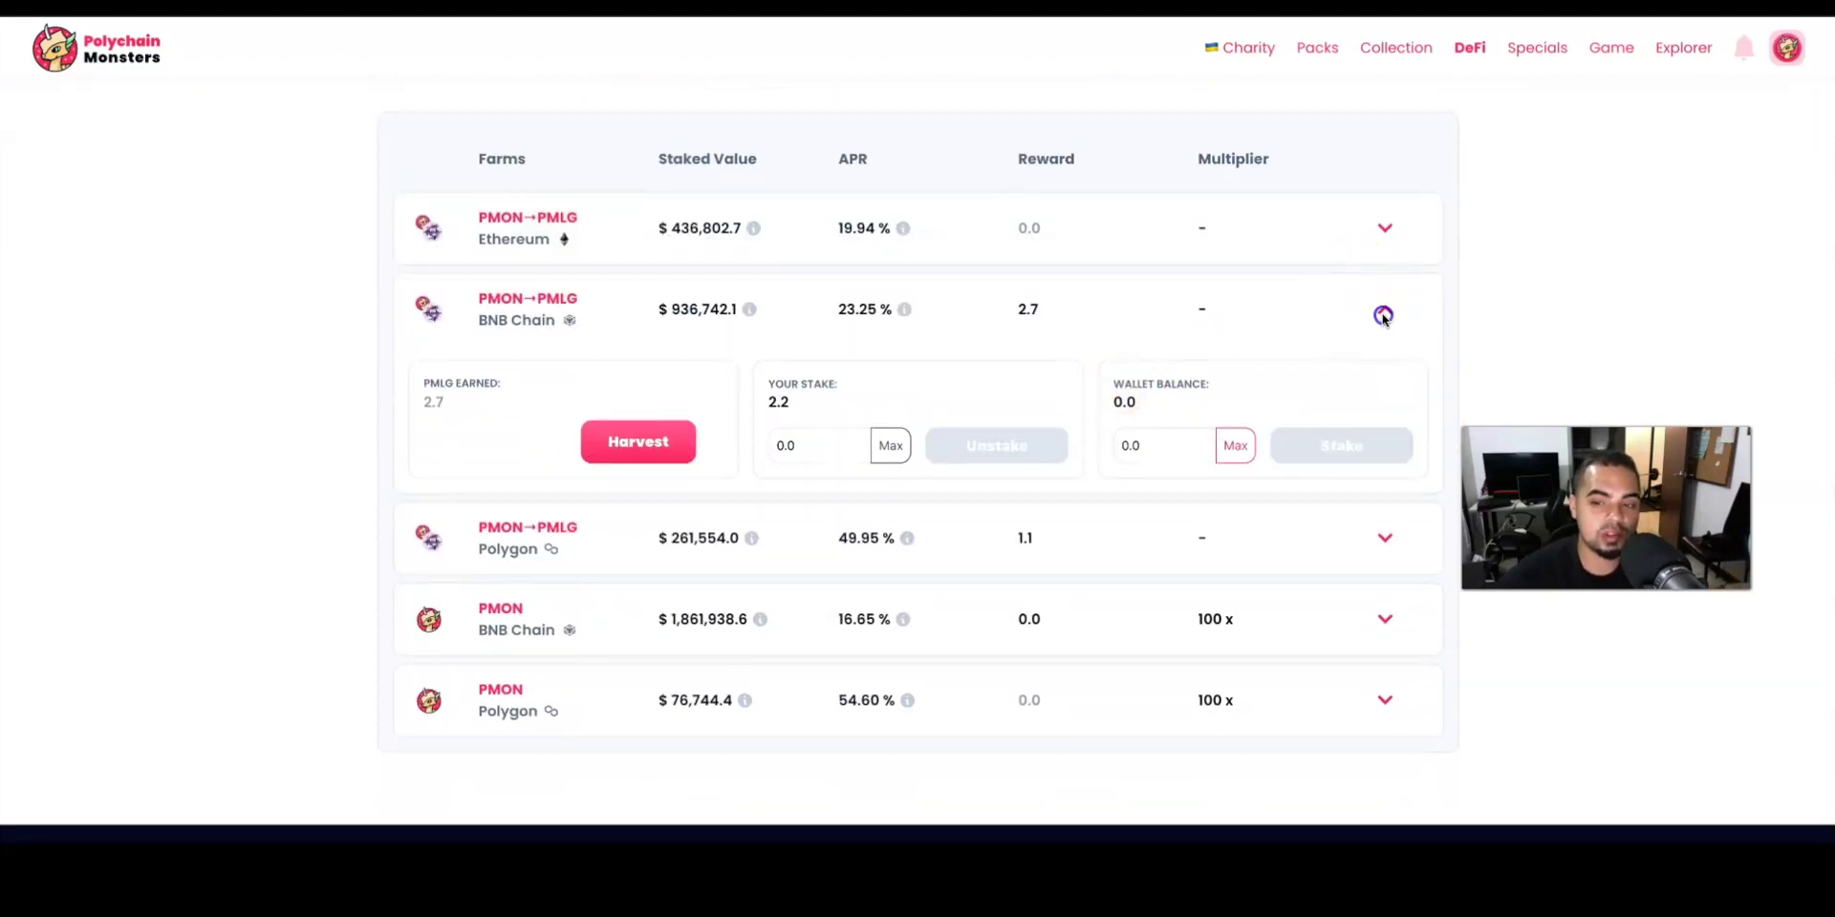
pyautogui.click(1385, 309)
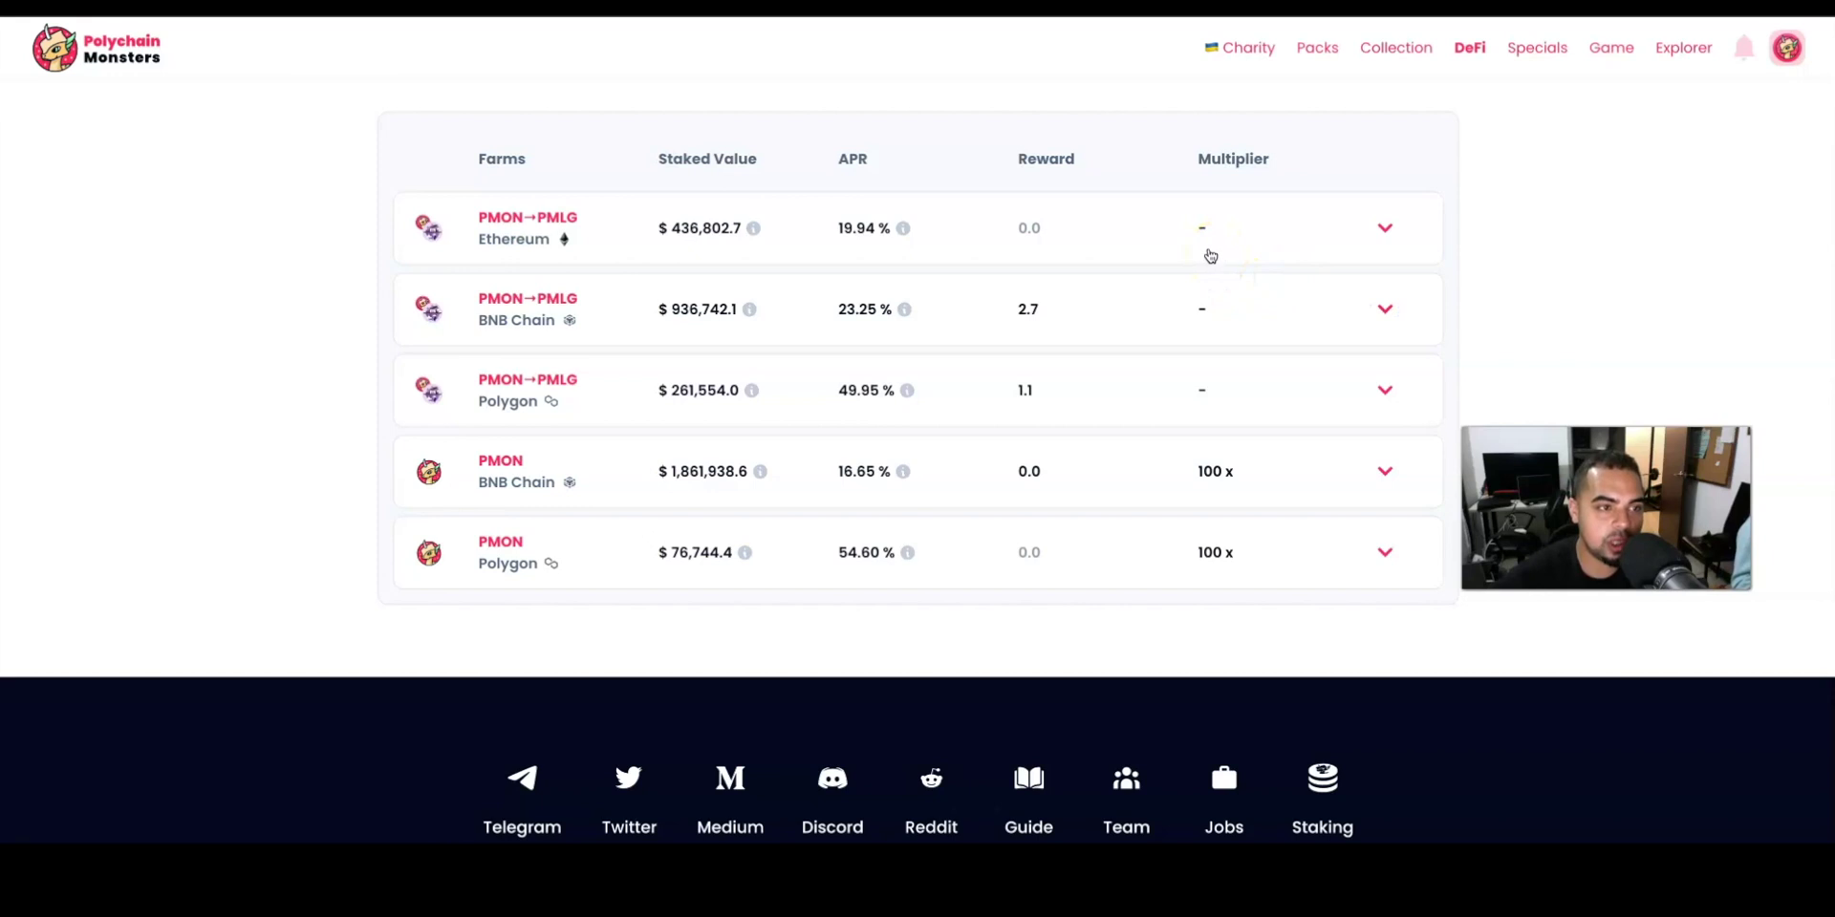
pyautogui.click(885, 334)
pyautogui.scroll(3, 813, 329)
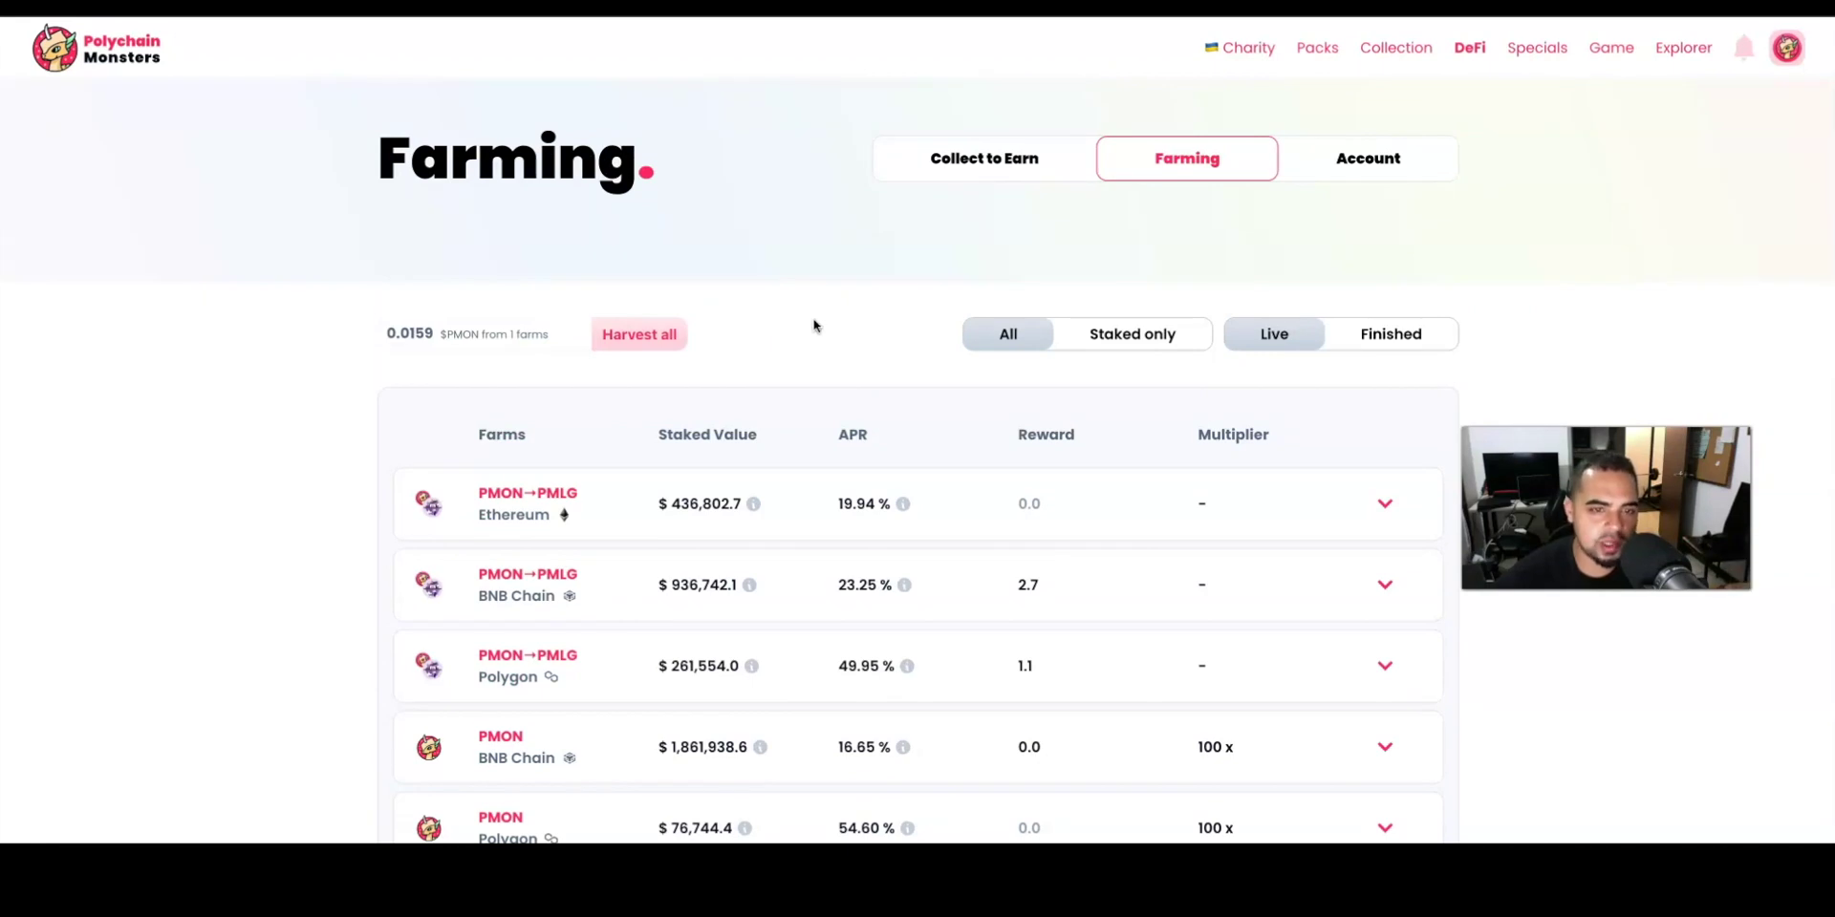
pyautogui.scroll(-2, 850, 376)
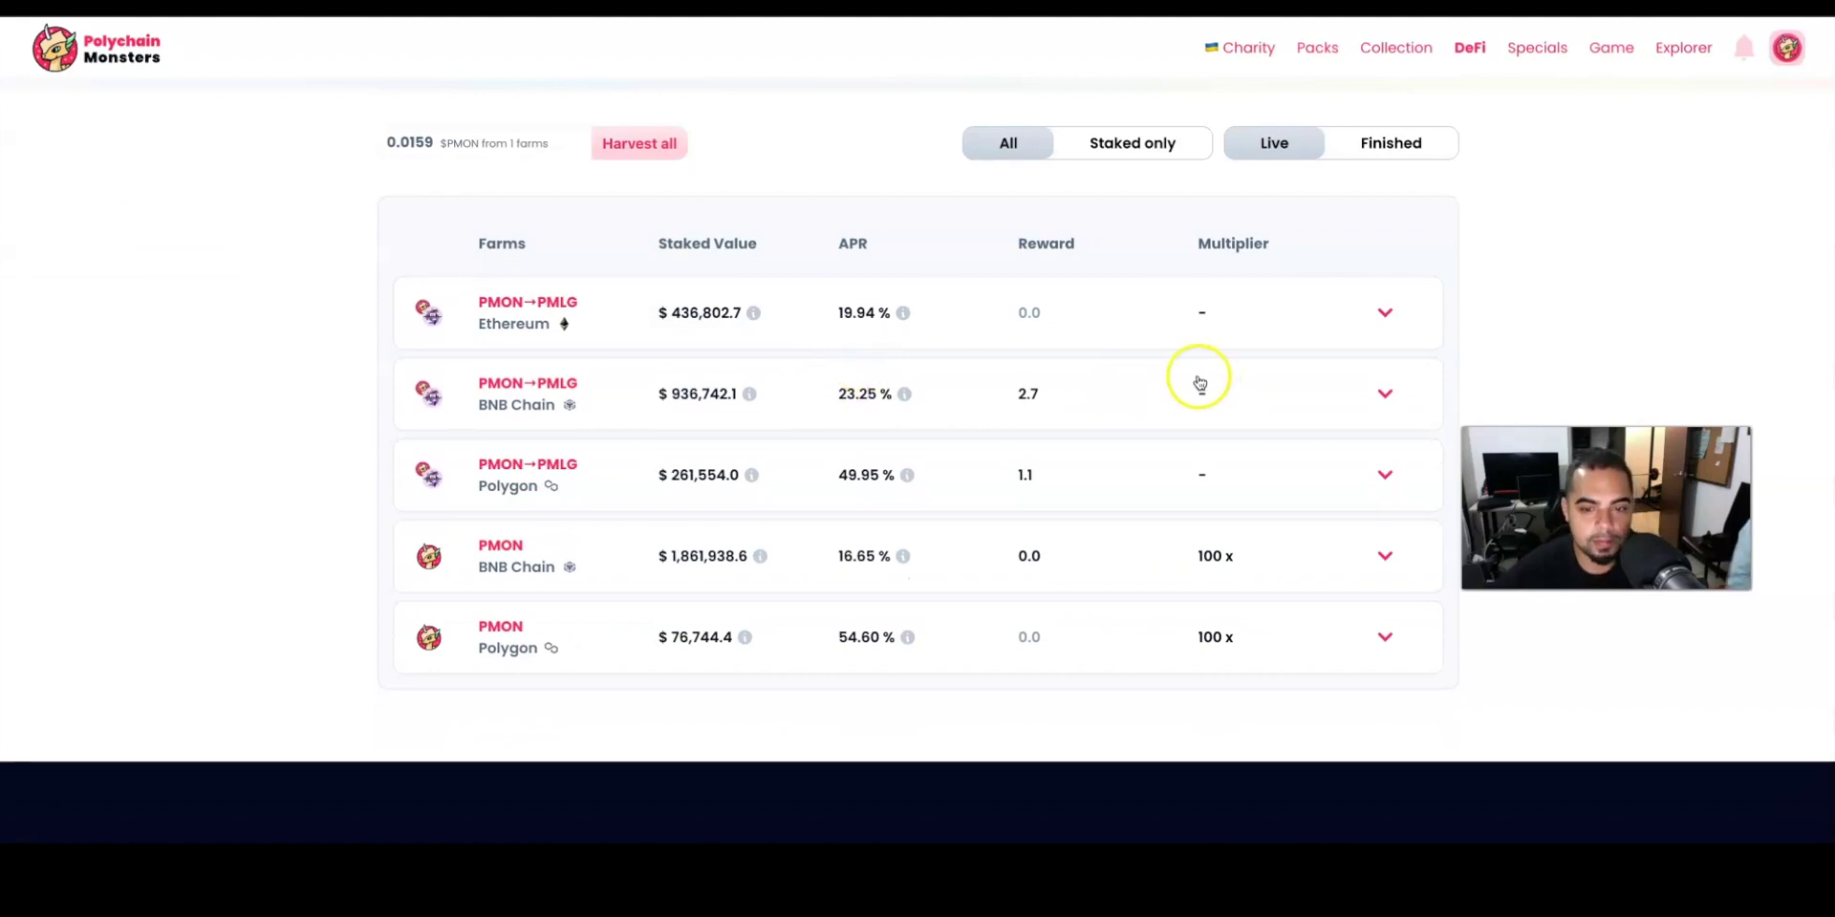
pyautogui.click(1335, 391)
pyautogui.click(1319, 392)
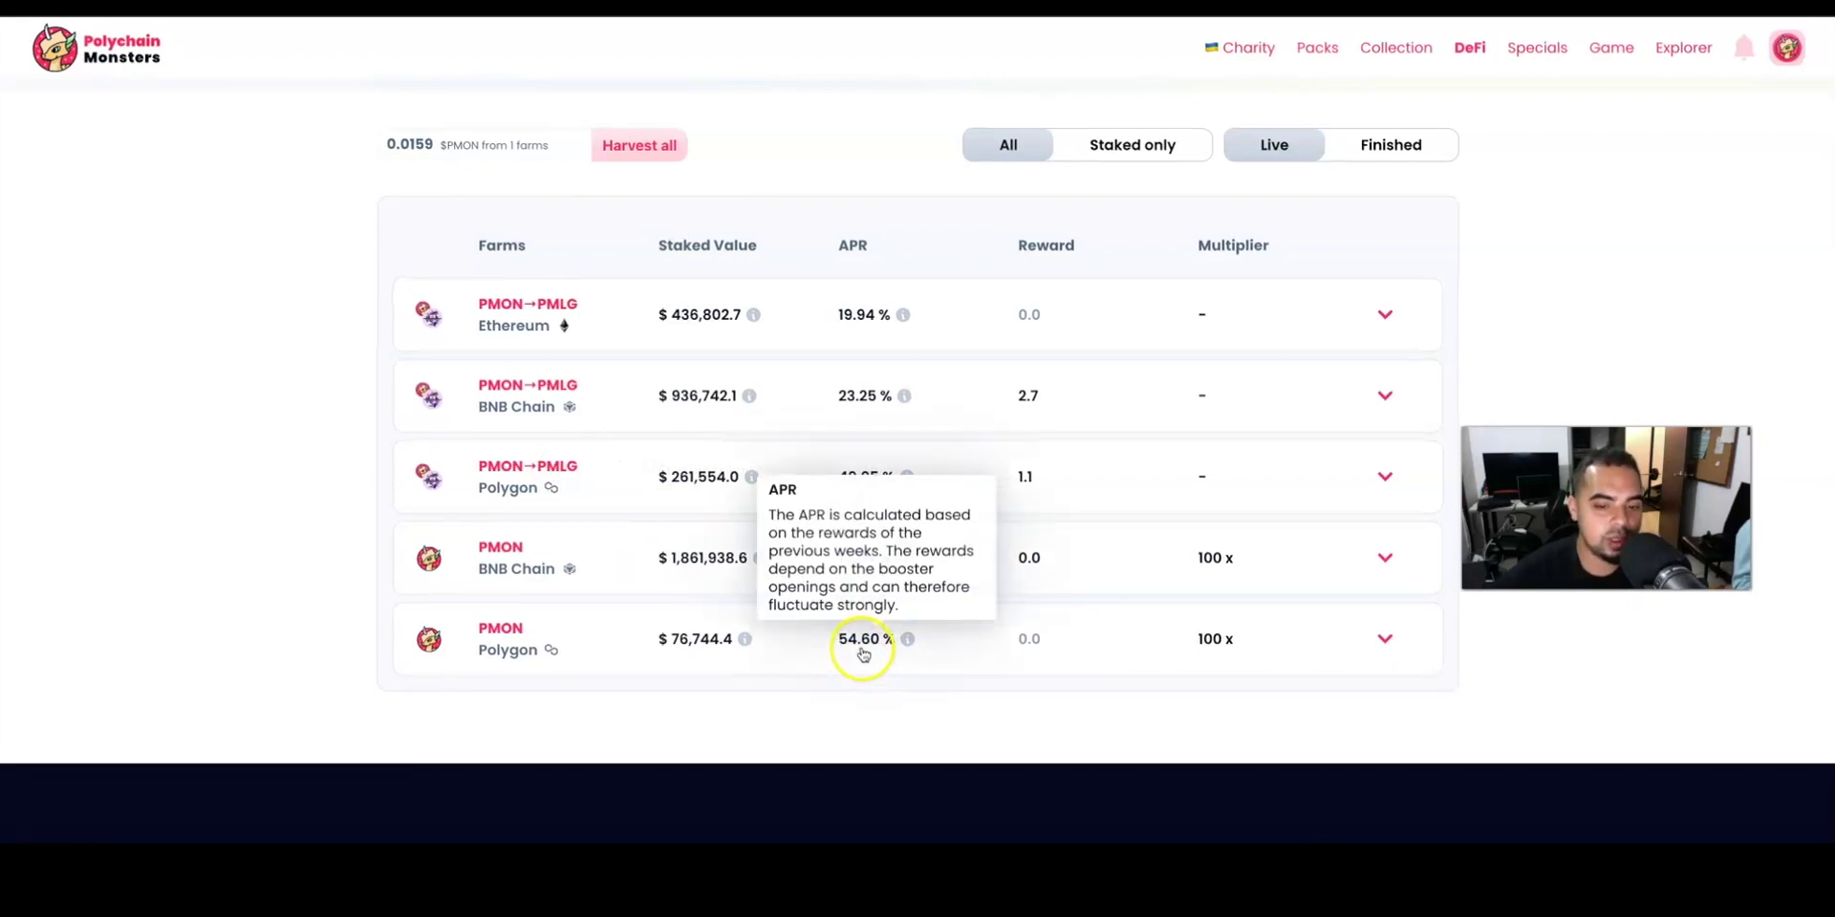
# Step: Expand the details of the PMON BNB Chain farm and the PMON→PMLG Polygon farm
pyautogui.click(960, 553)
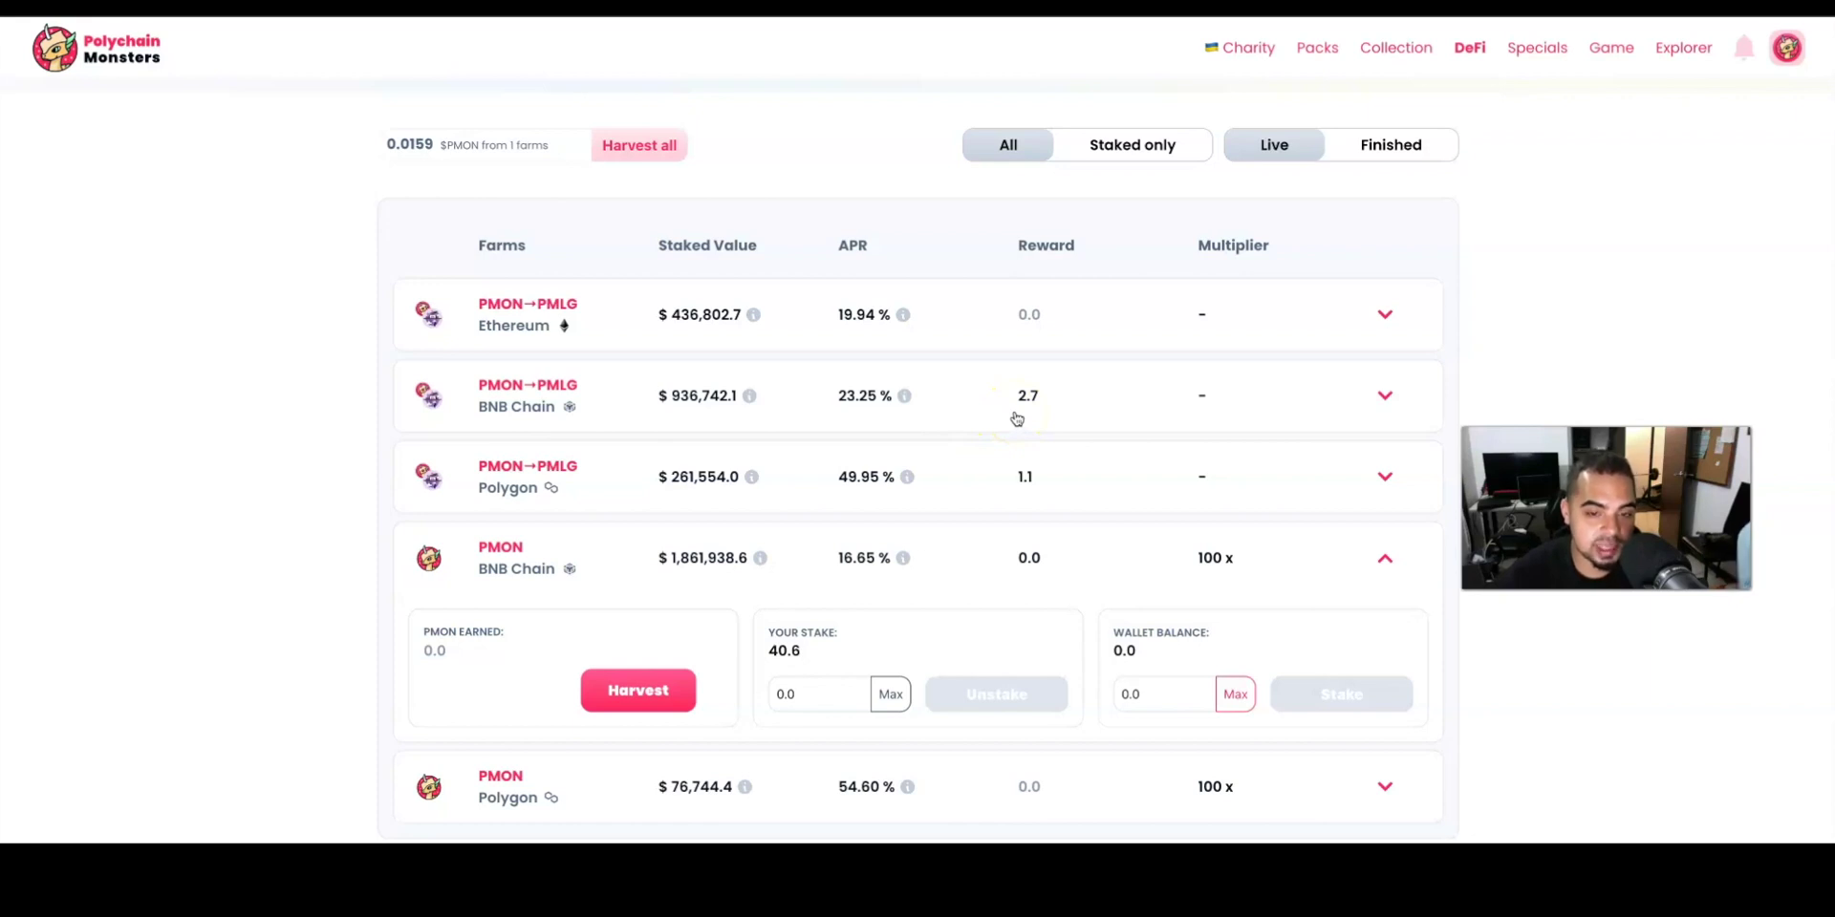
pyautogui.click(977, 474)
pyautogui.click(963, 476)
pyautogui.scroll(-1, 1176, 170)
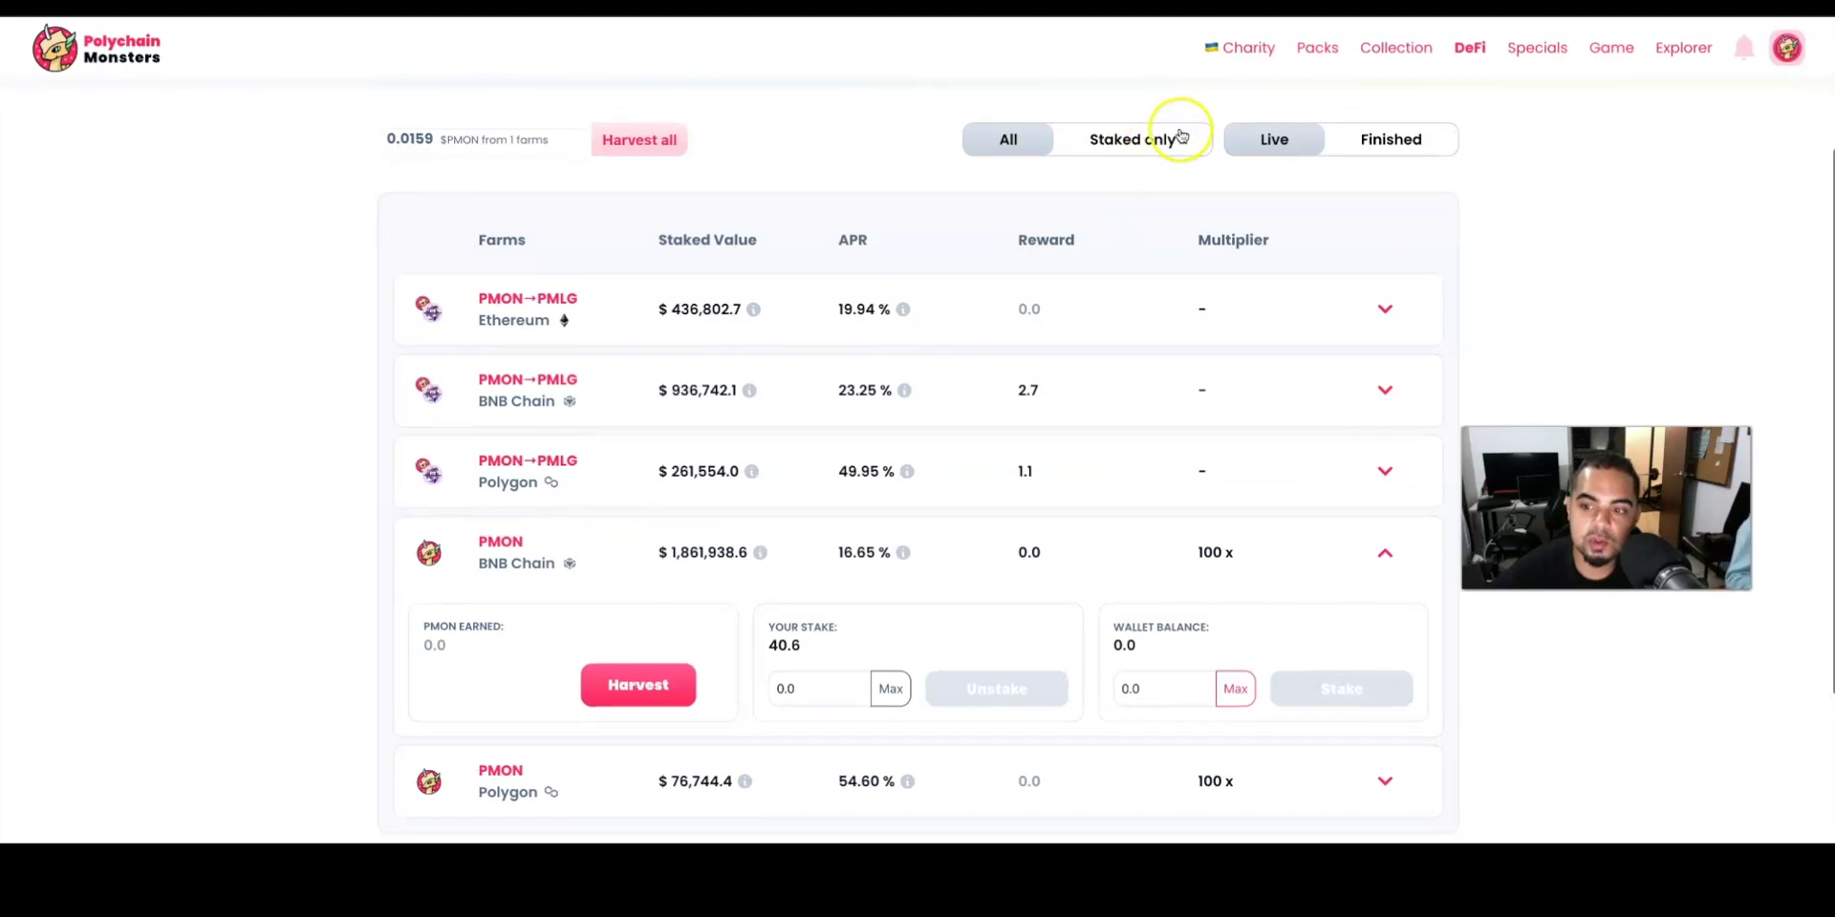
pyautogui.click(1386, 469)
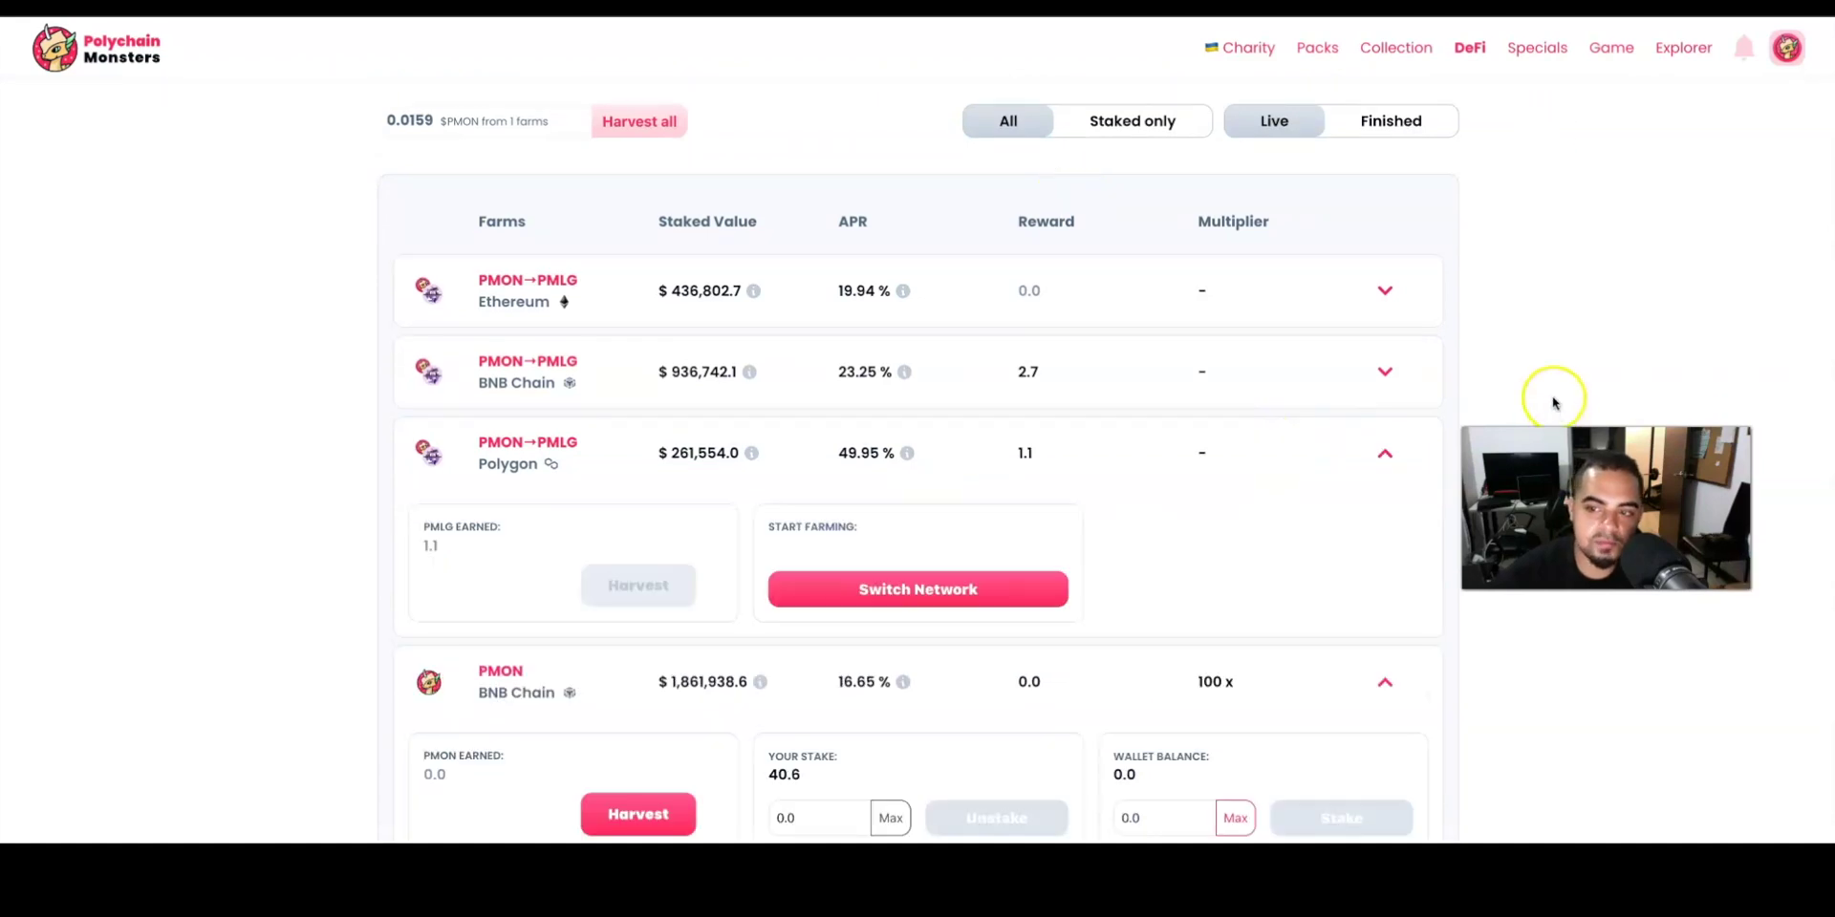
# Step: Open the MetaMask wallet and look through its token assets on Binance Smart Chain
pyautogui.click(1529, 8)
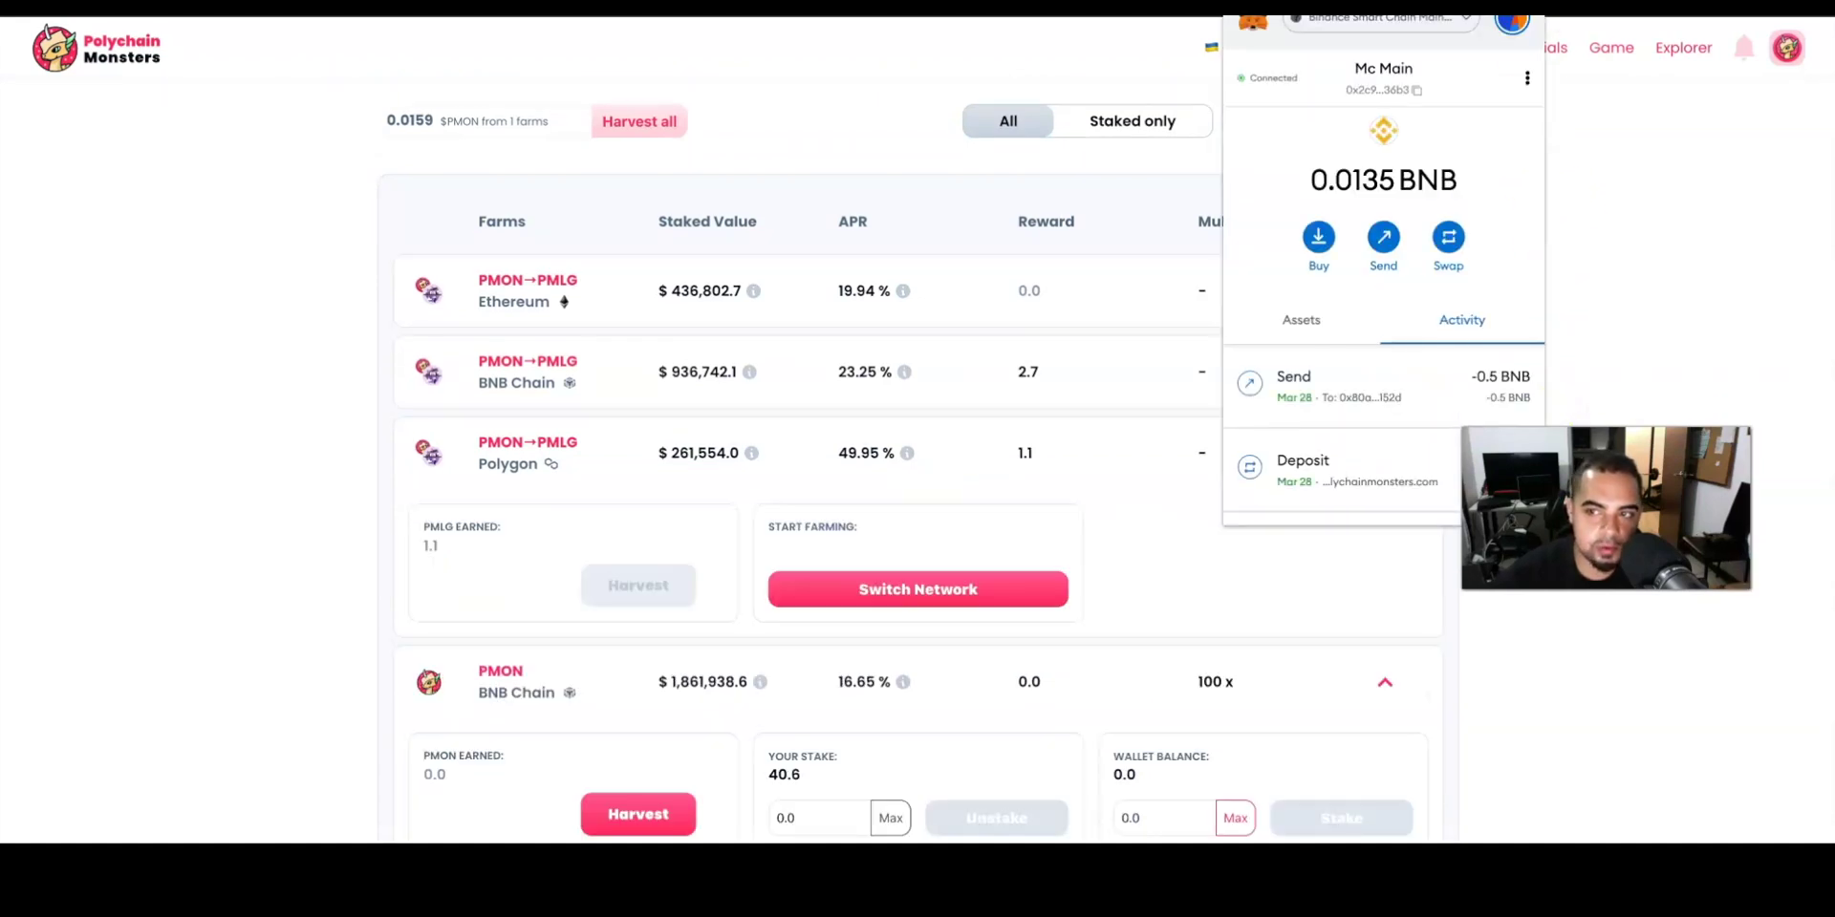
pyautogui.click(1333, 320)
pyautogui.scroll(-5, 1353, 312)
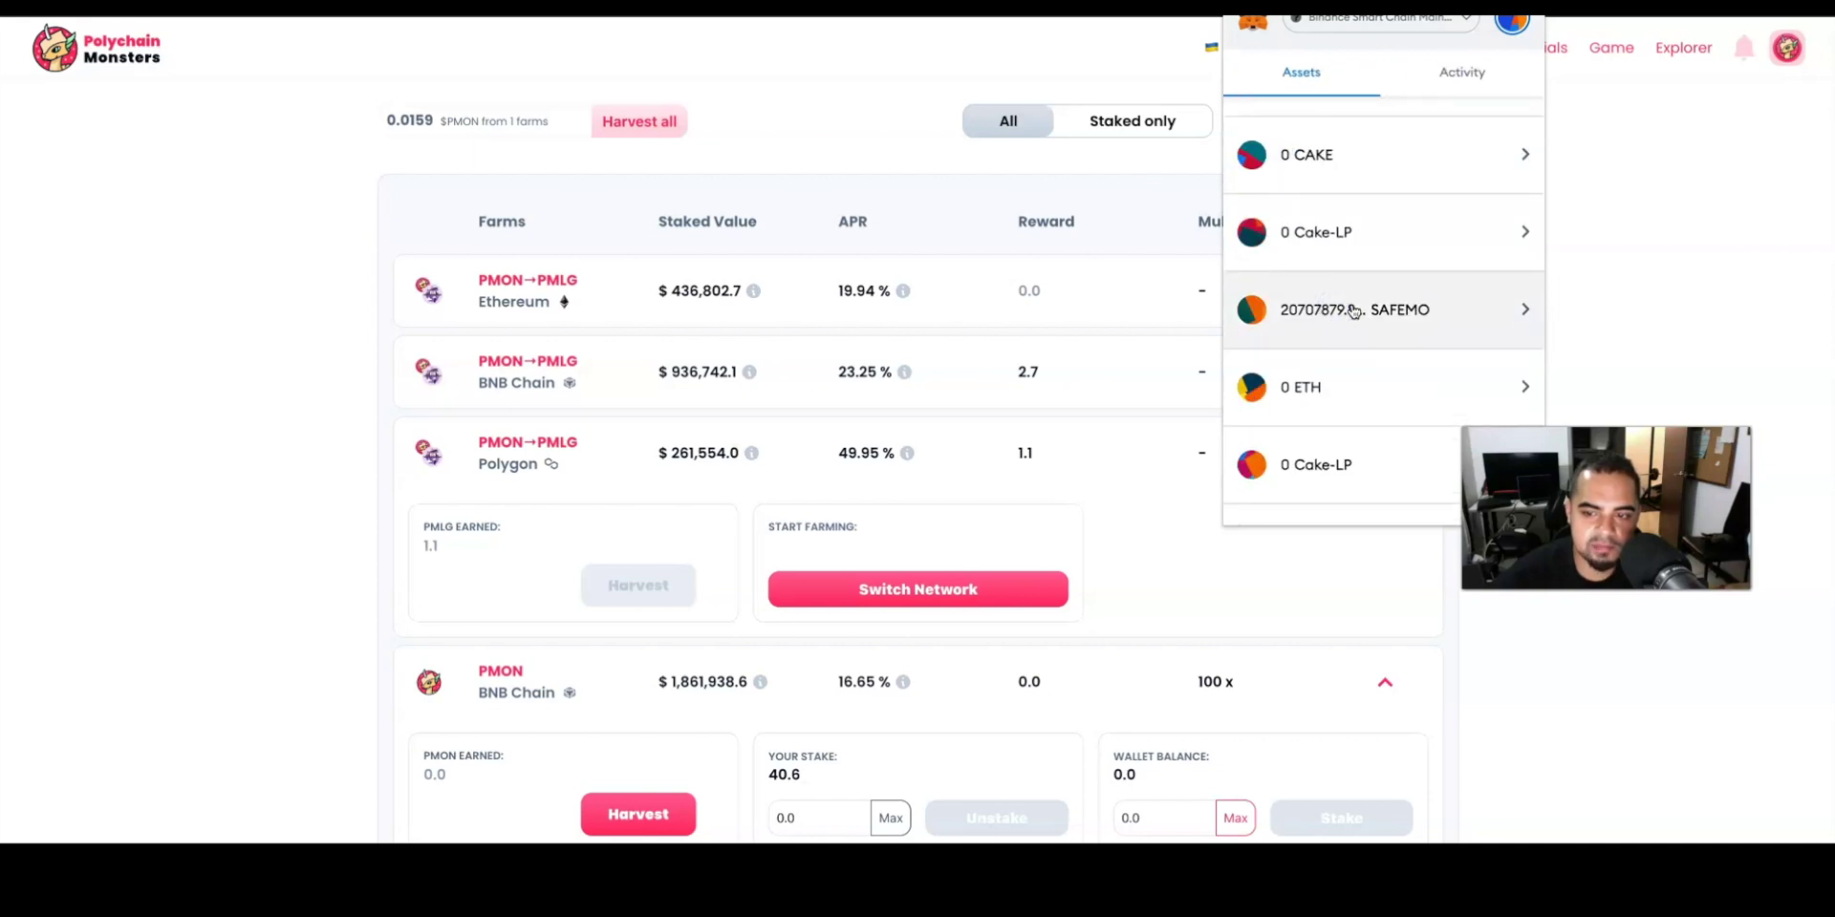
pyautogui.scroll(-12, 1354, 312)
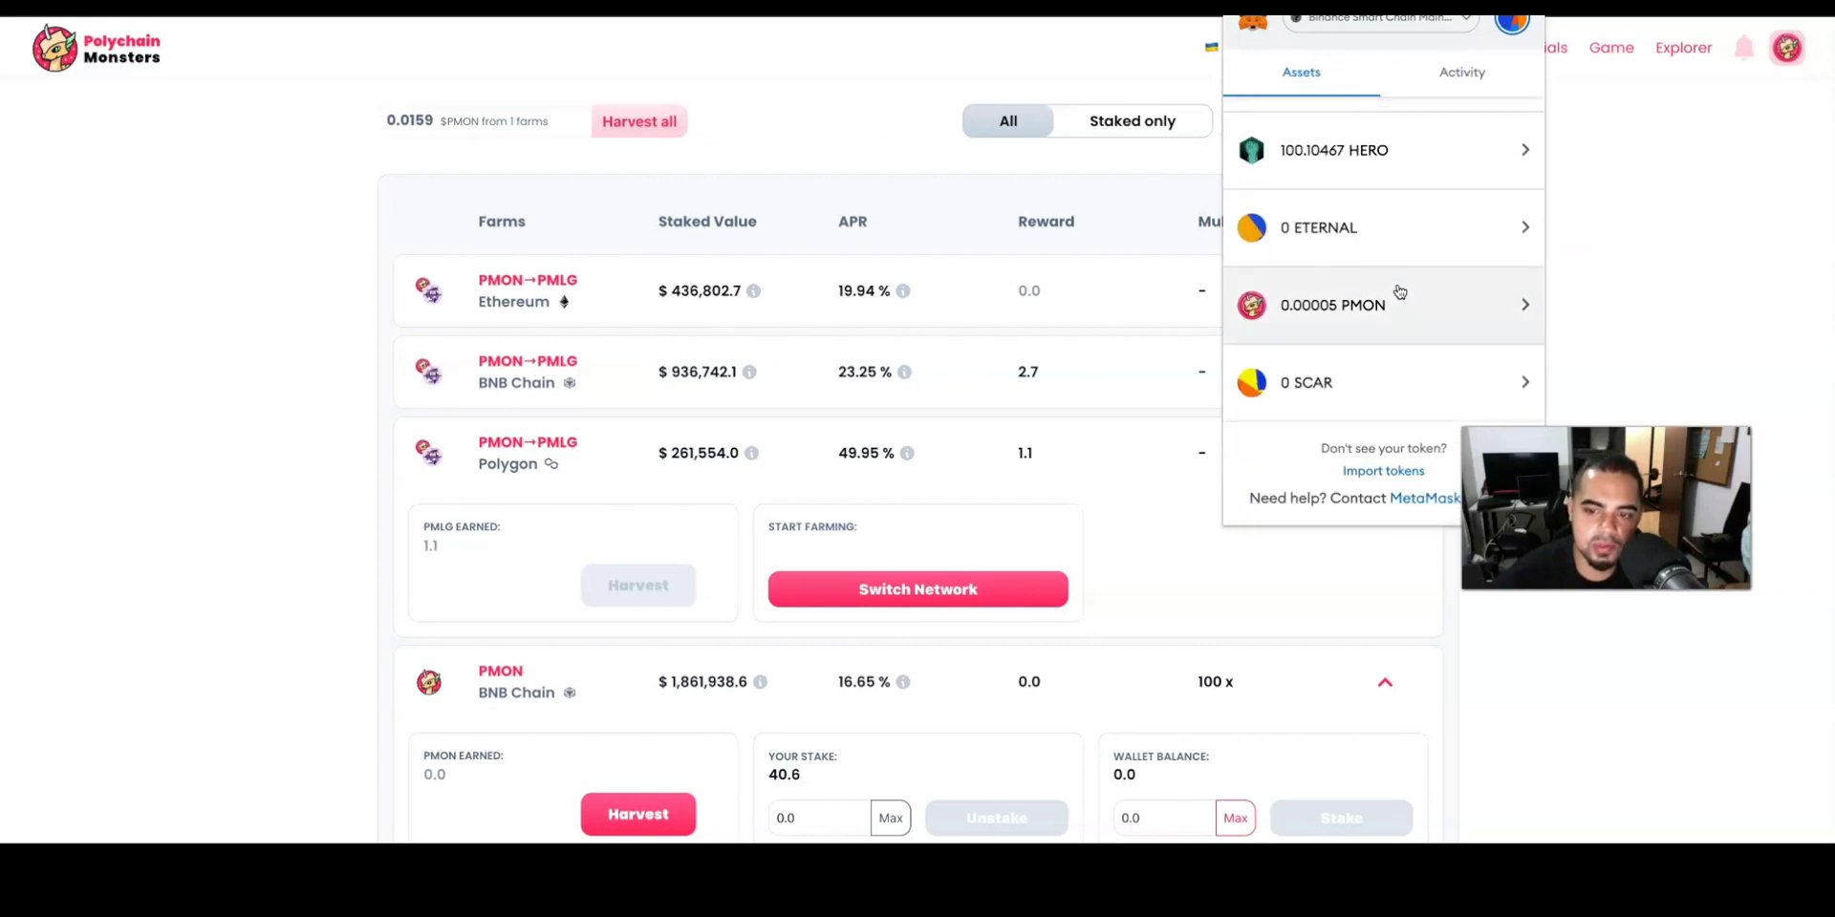
pyautogui.scroll(5, 1462, 295)
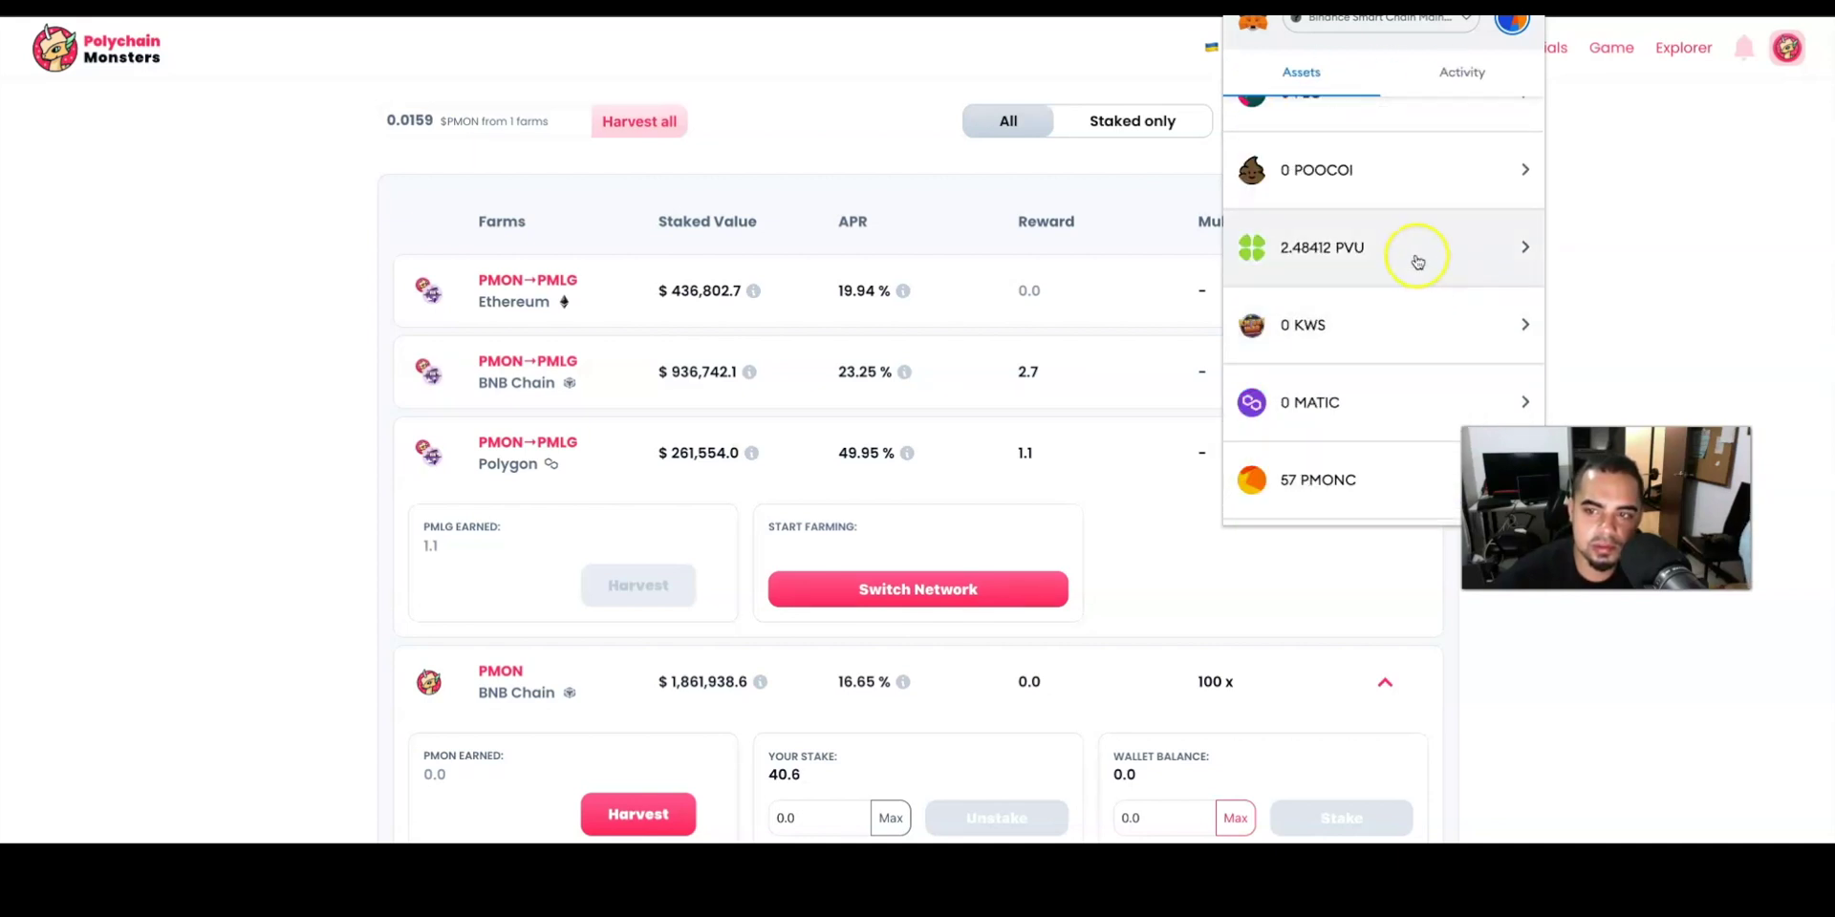
# Step: Switch the wallet's network to Polygon Mainnet and close the wallet
pyautogui.click(1381, 19)
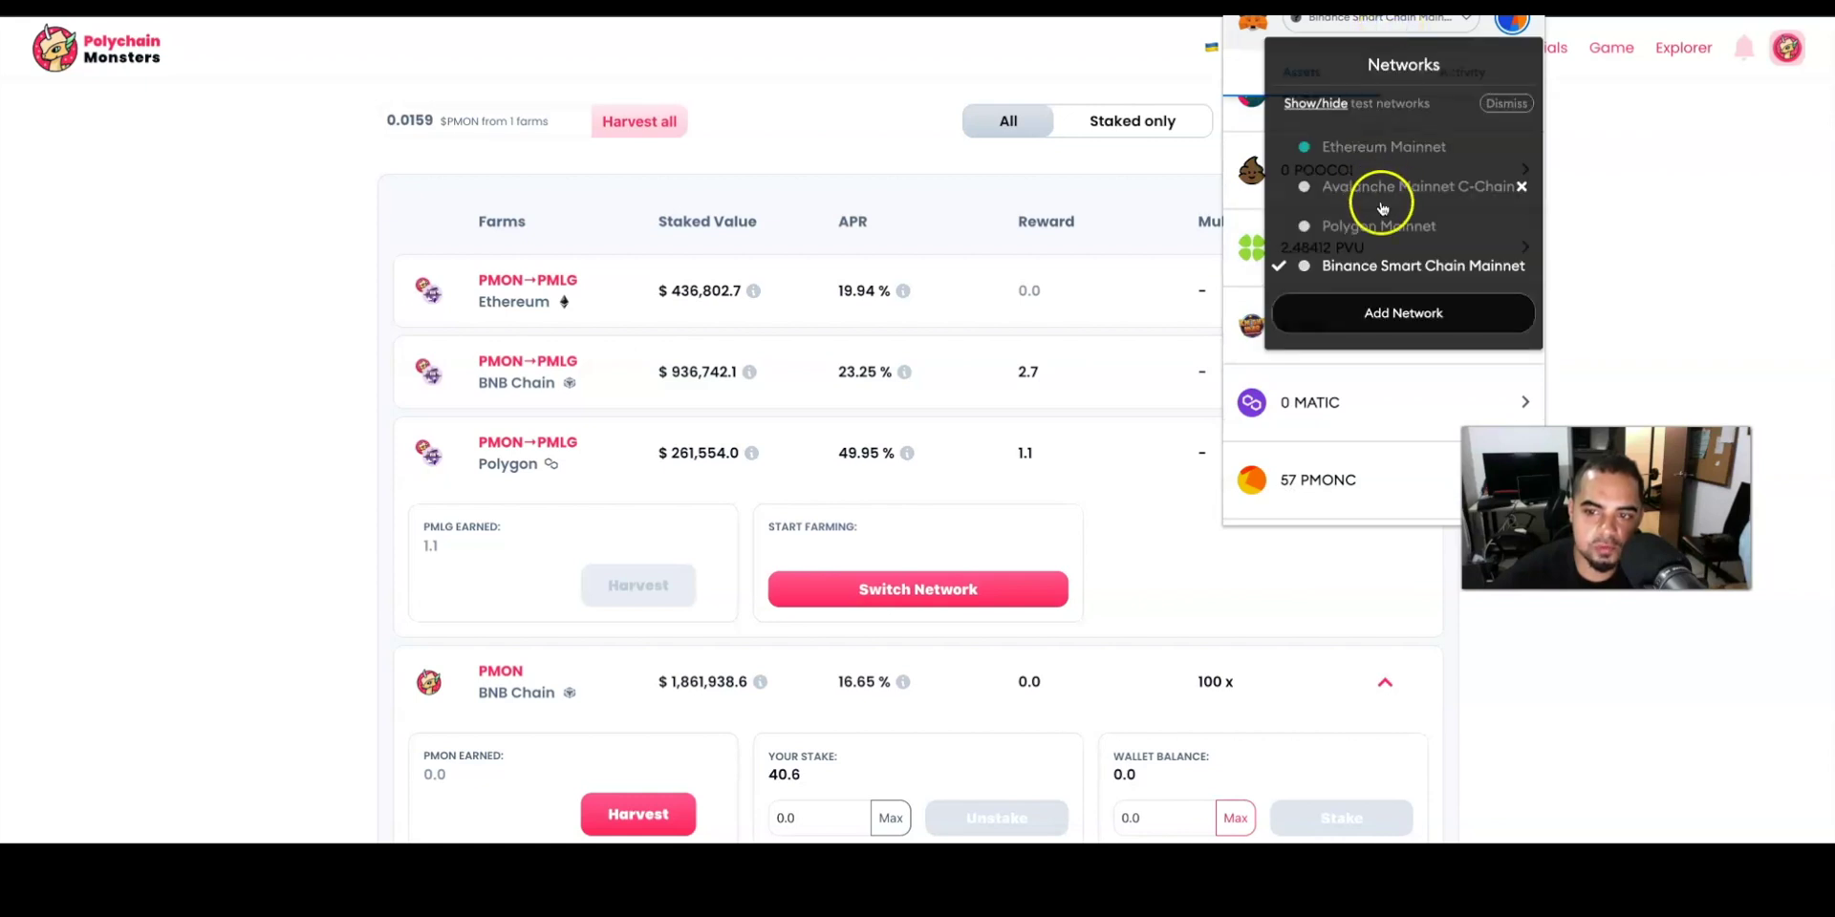
pyautogui.click(1378, 228)
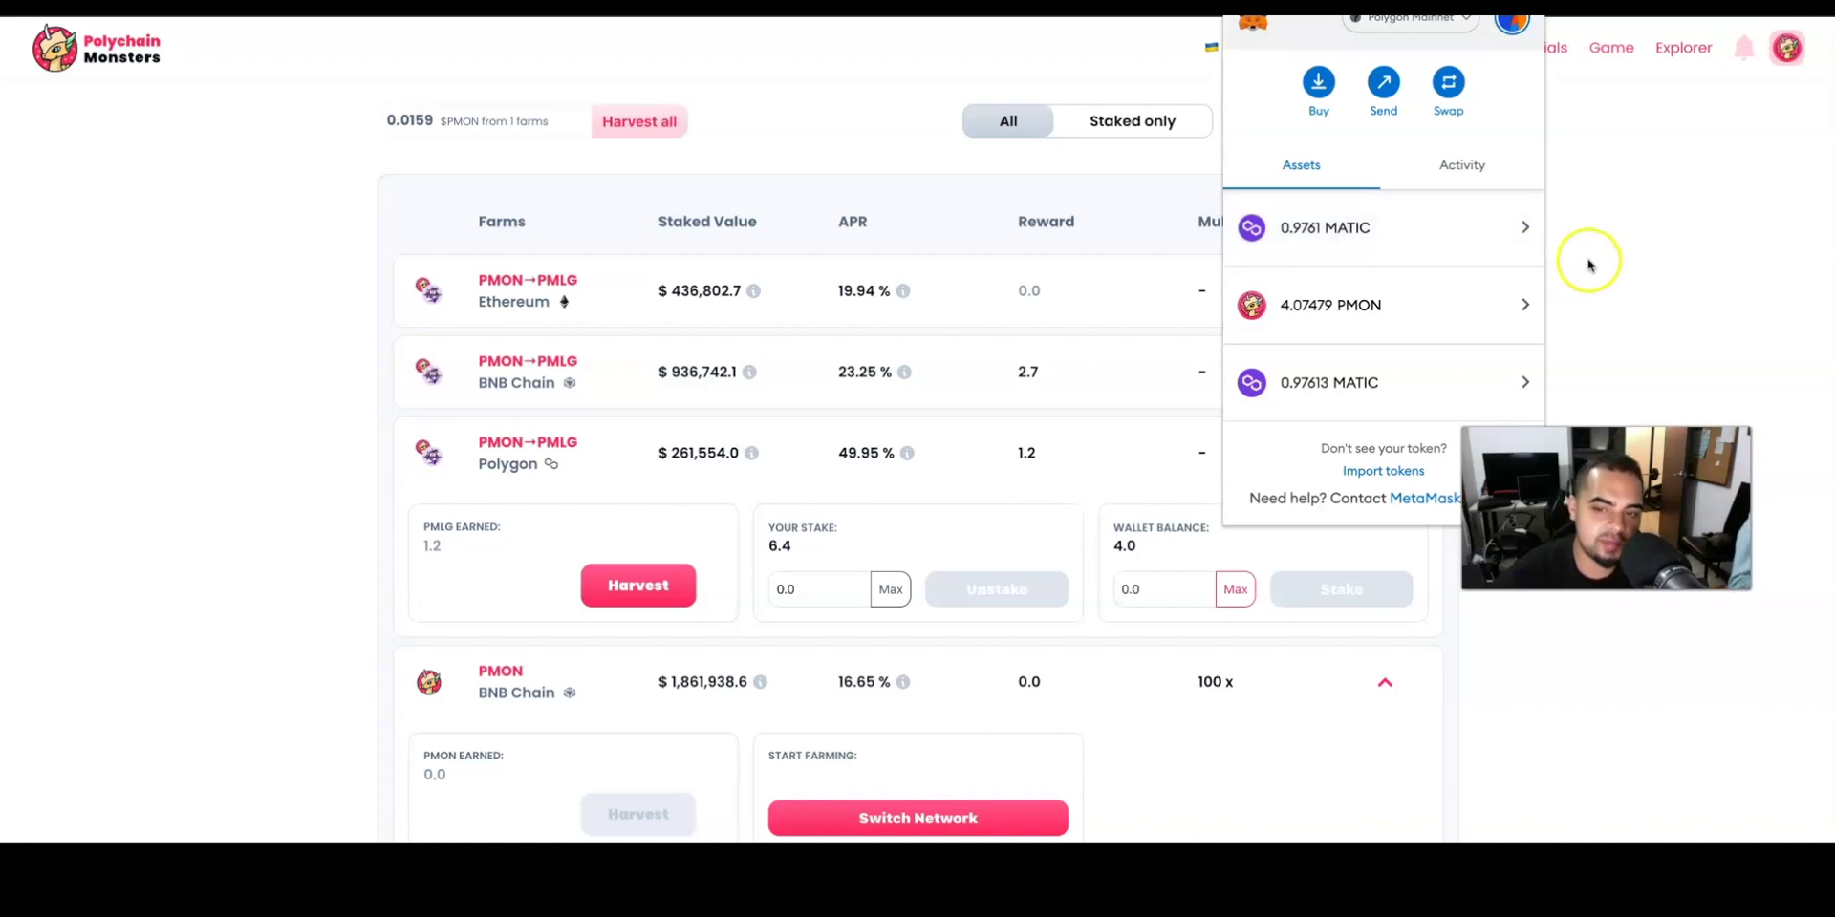
pyautogui.click(1626, 258)
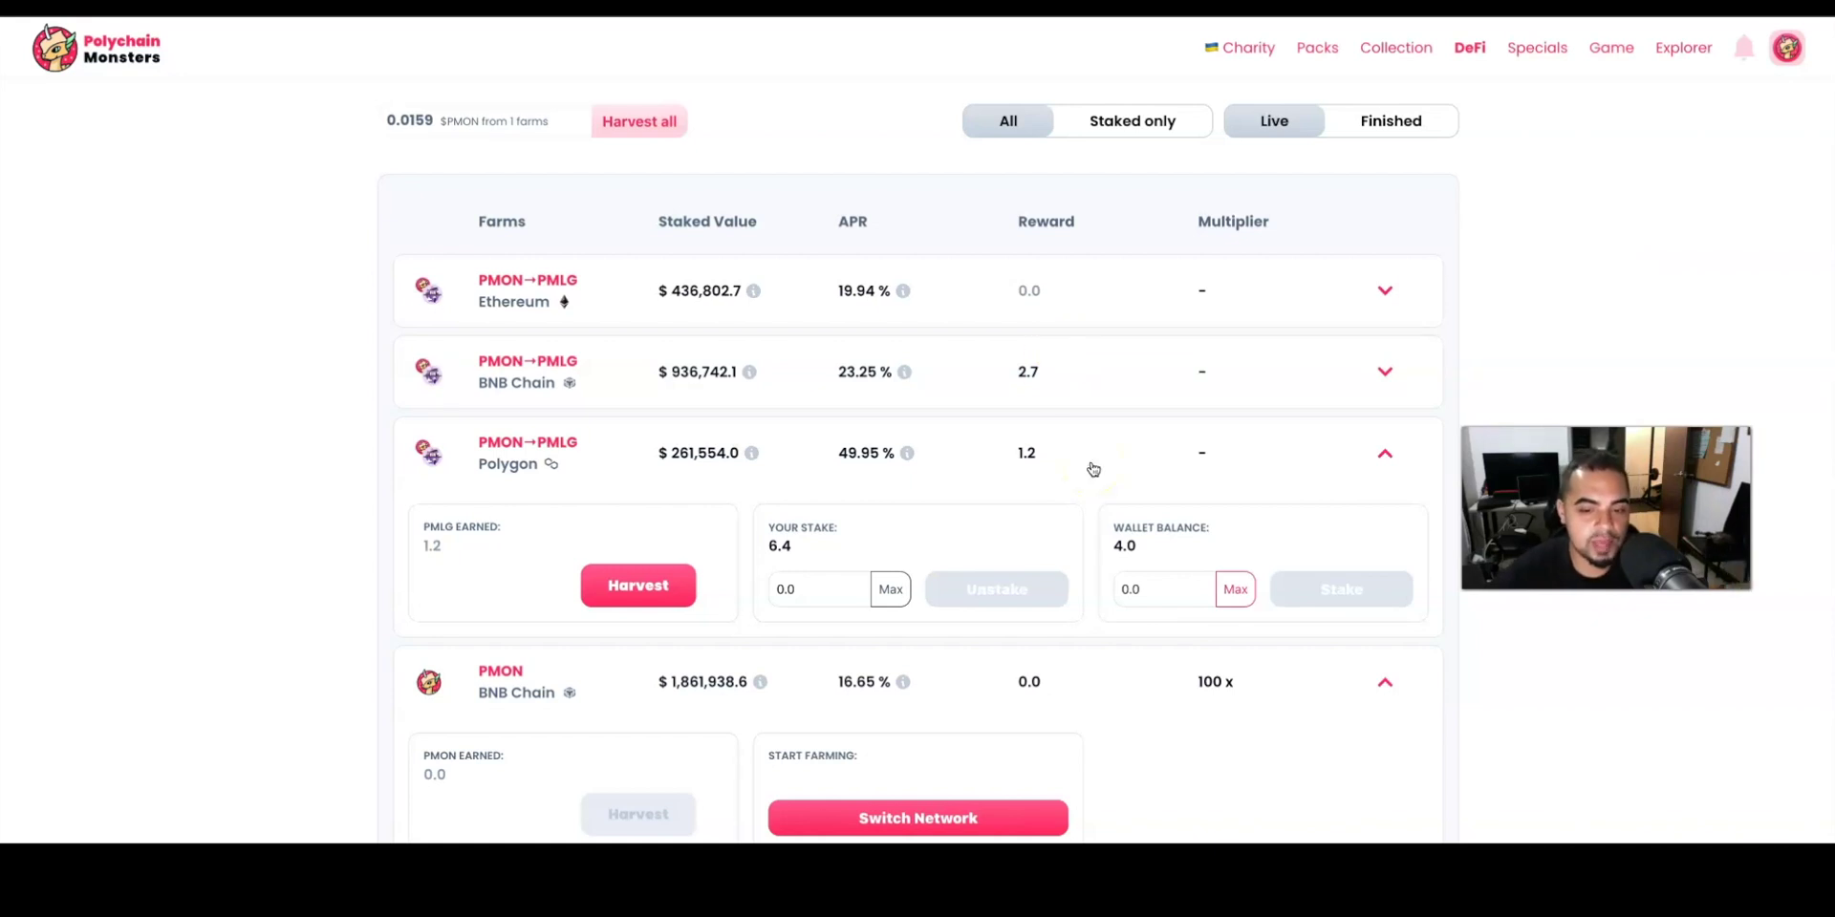
# Step: Set the amount to stake in the PMON→PMLG Polygon farm to 2 and submit the stake
pyautogui.doubleClick(1161, 589)
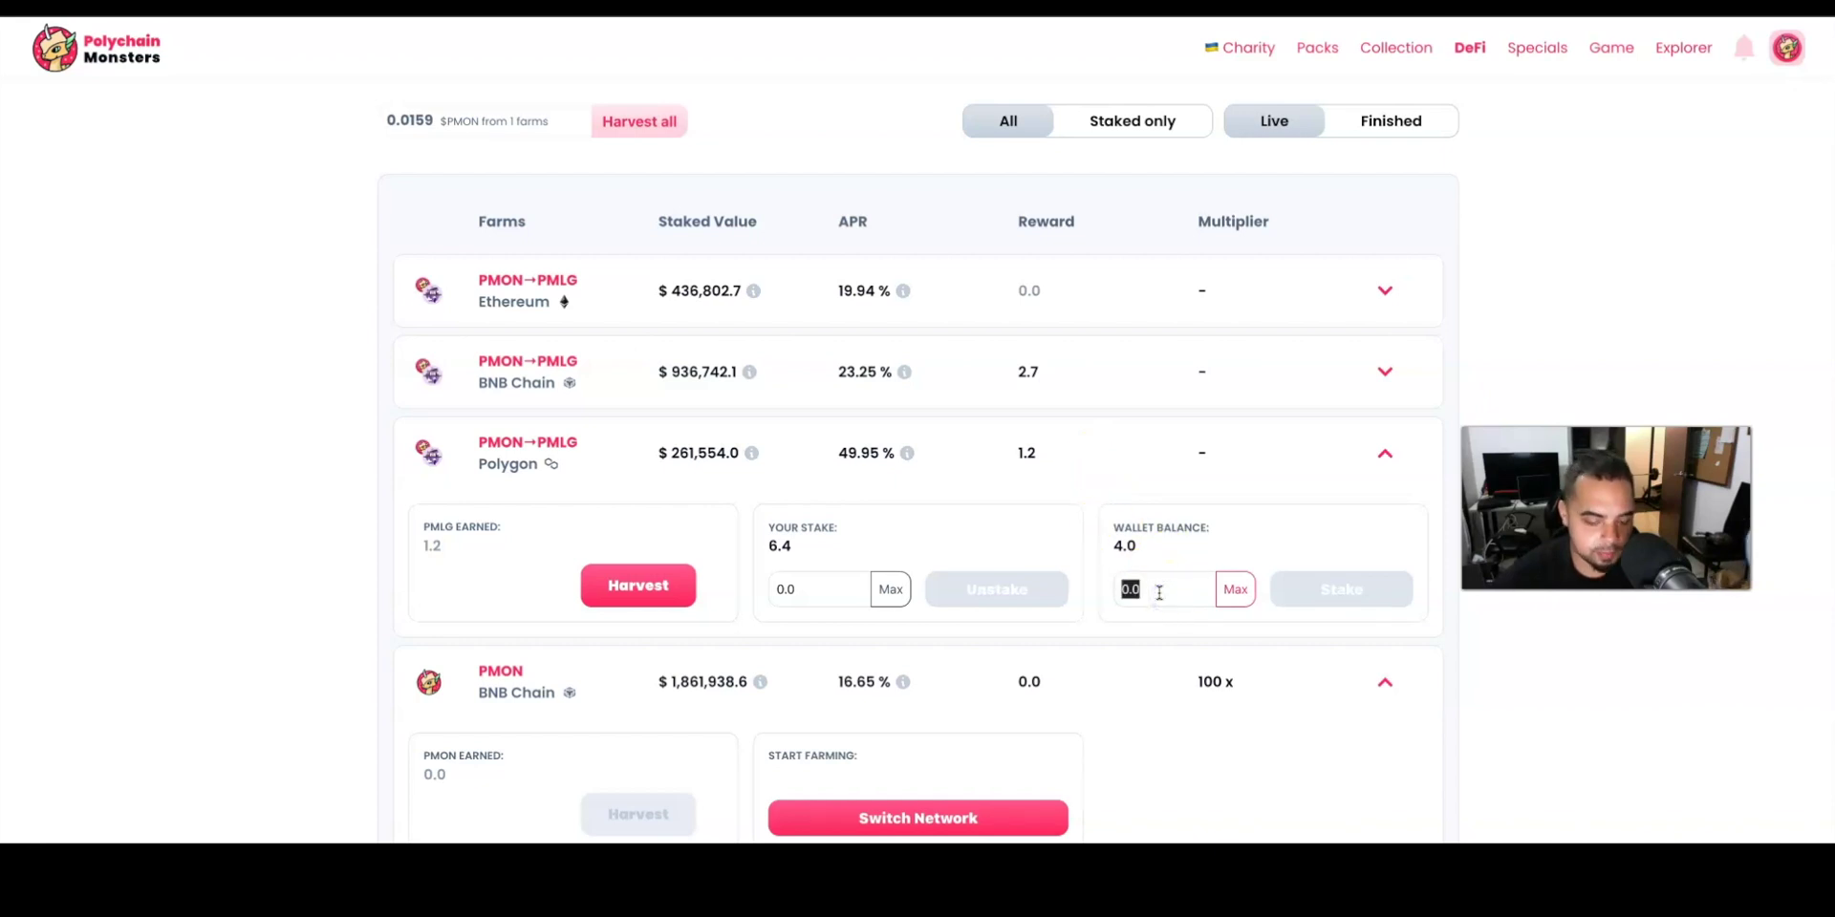
pyautogui.write('2')
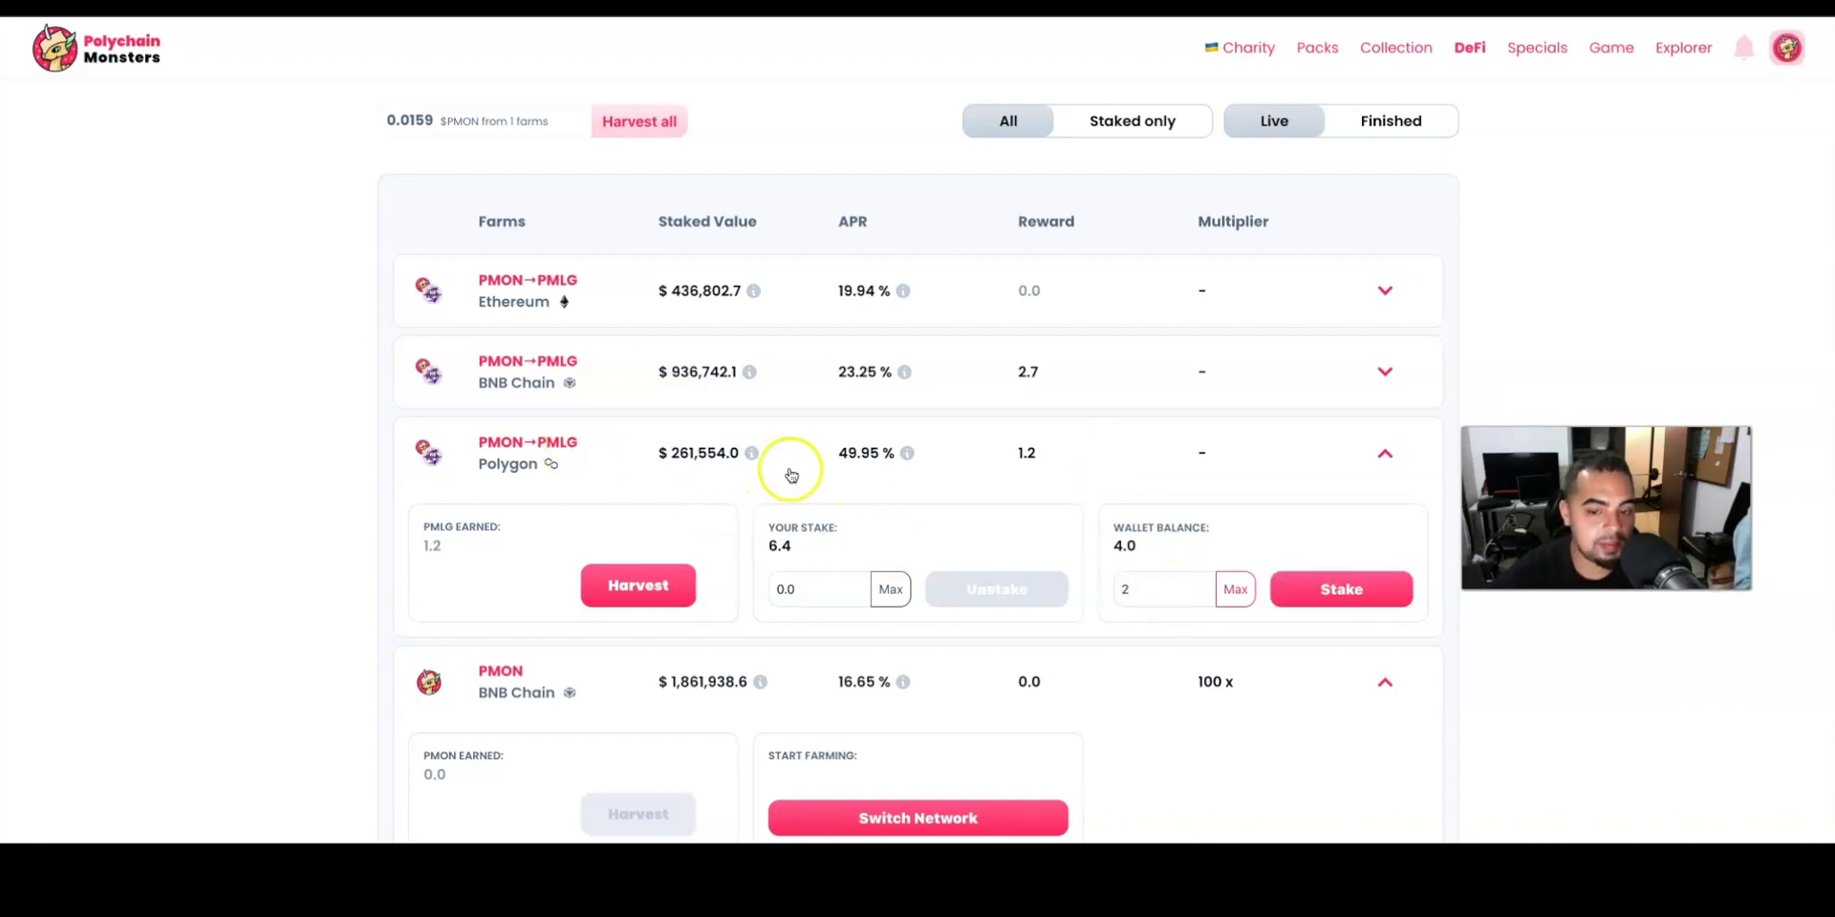
pyautogui.click(1335, 592)
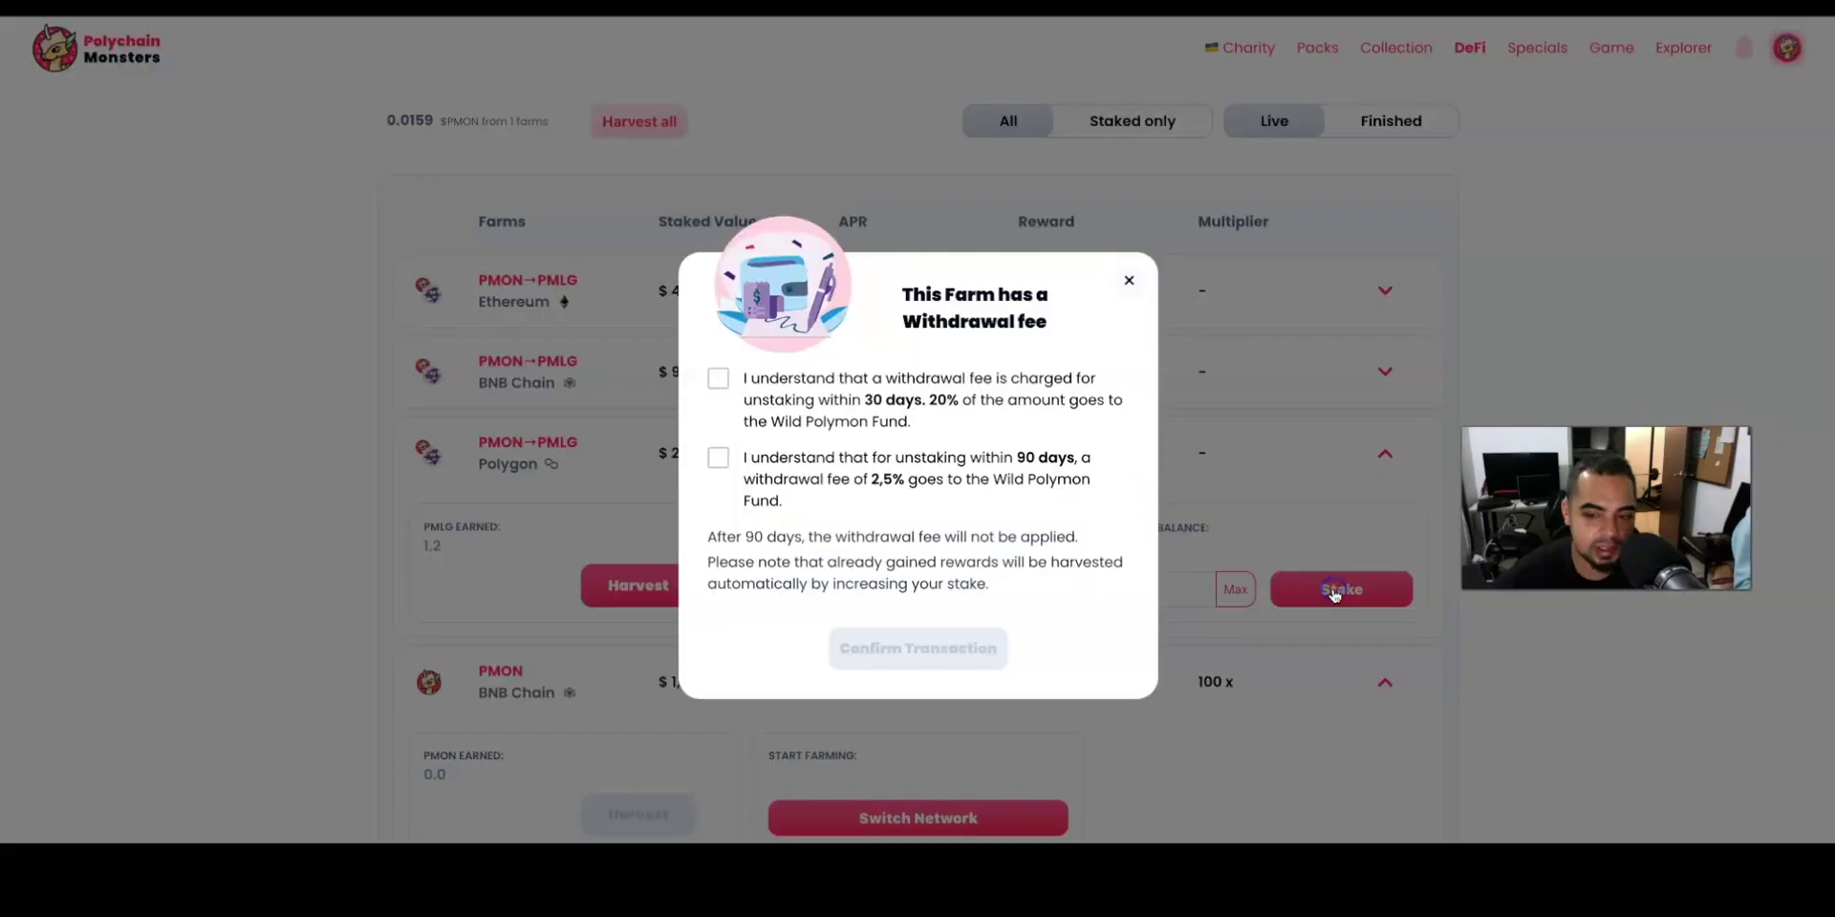
# Step: Accept the 30-day and 90-day withdrawal fee terms and confirm the staking transaction, including in the MetaMask wallet
pyautogui.click(951, 410)
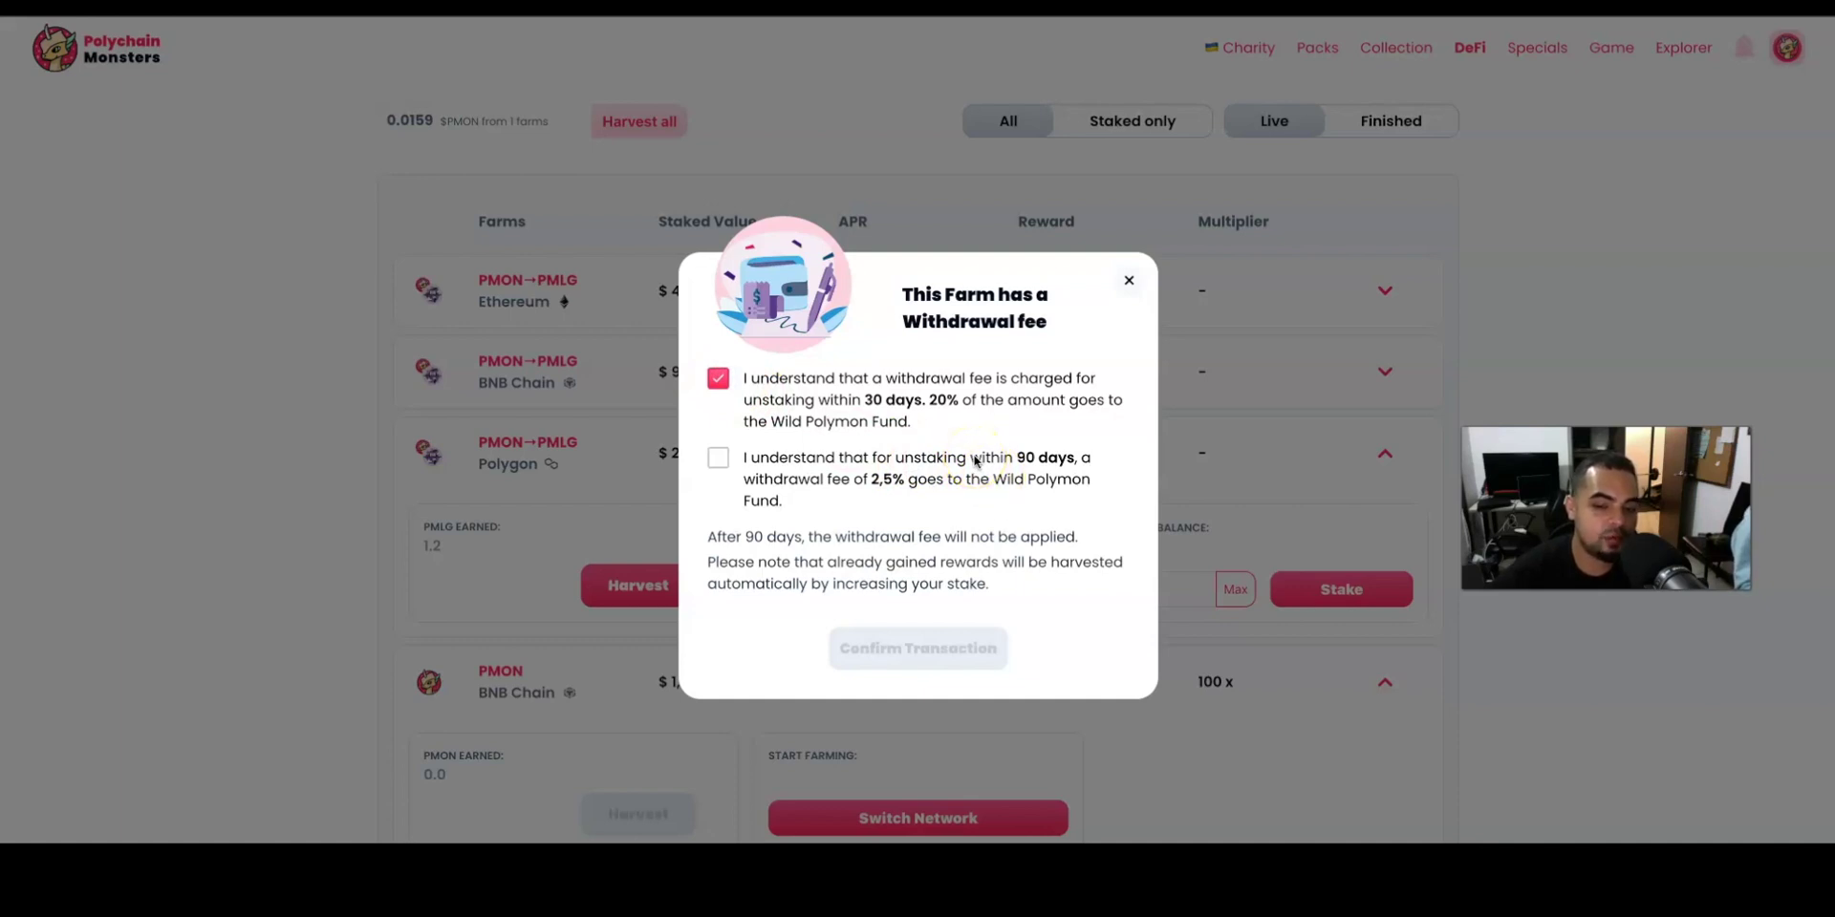
pyautogui.click(732, 458)
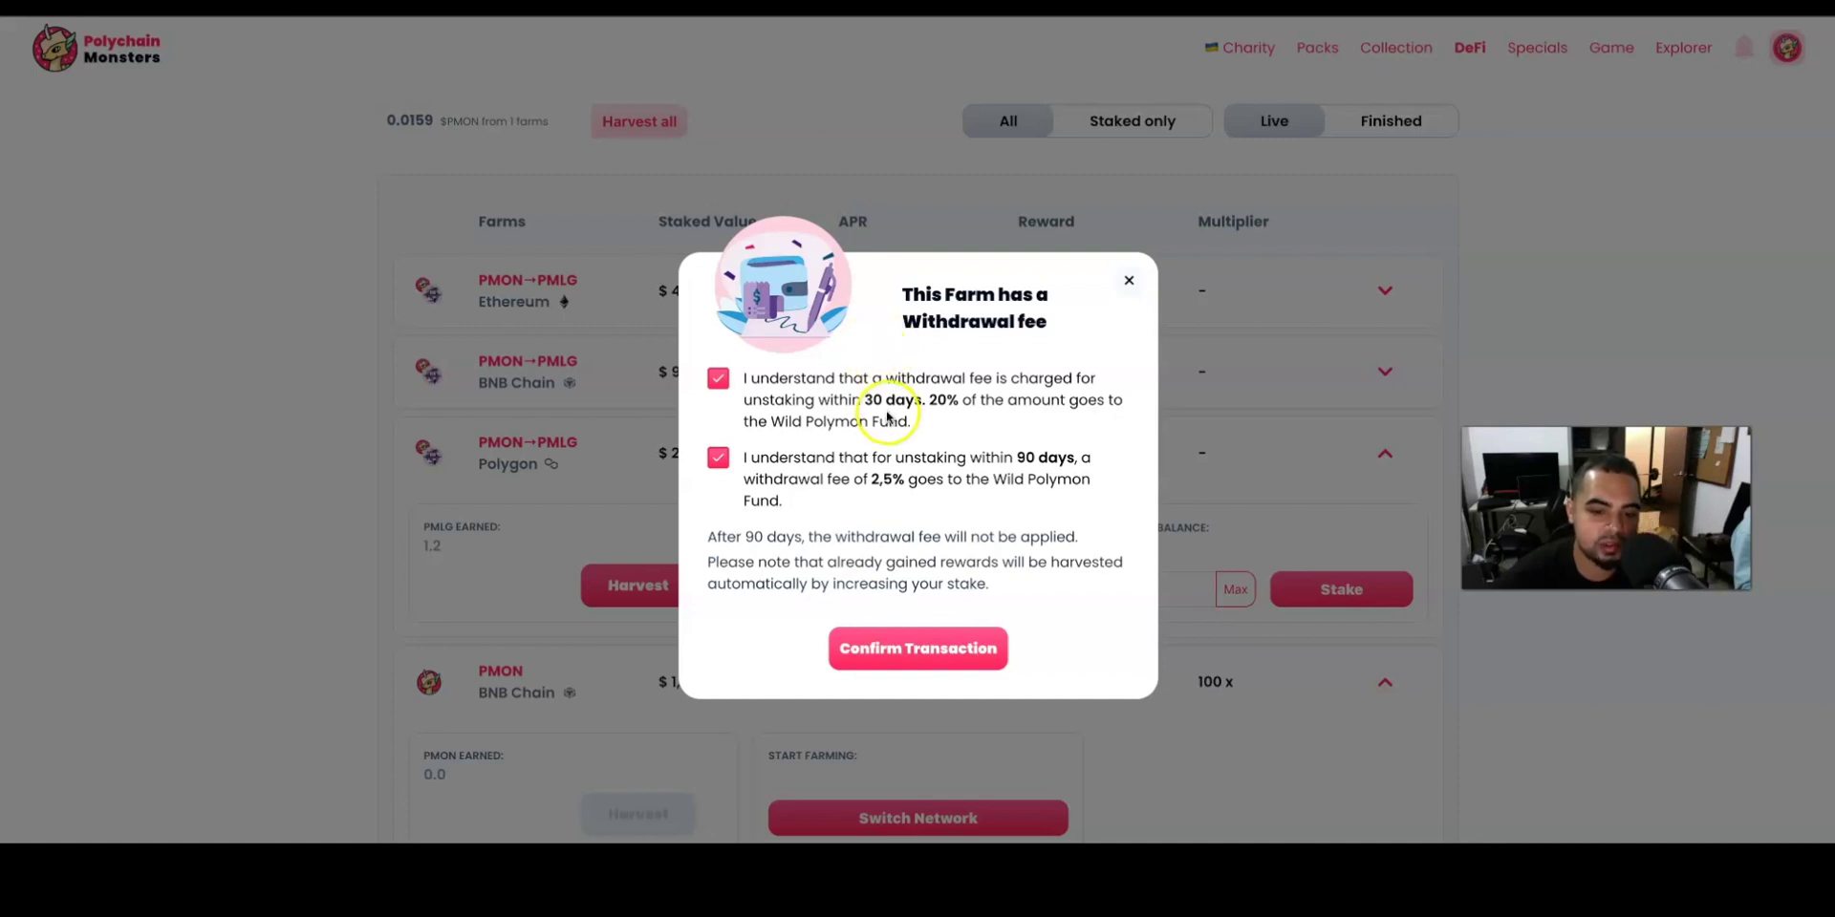
pyautogui.click(912, 647)
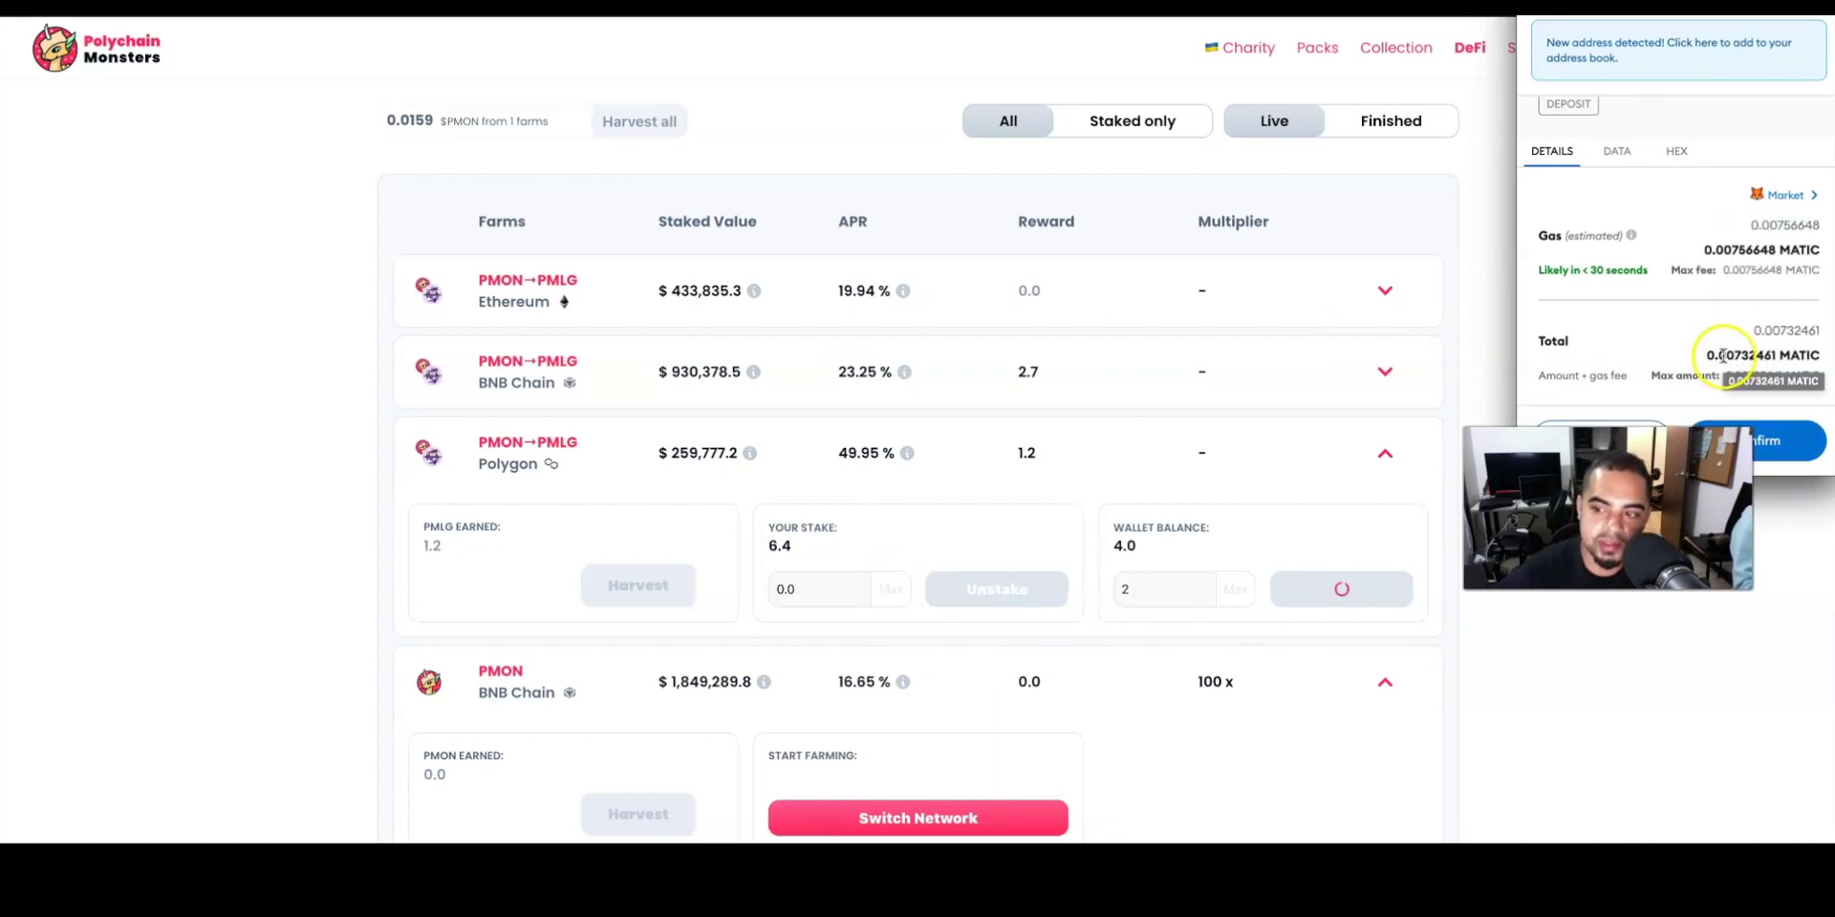
pyautogui.click(1799, 441)
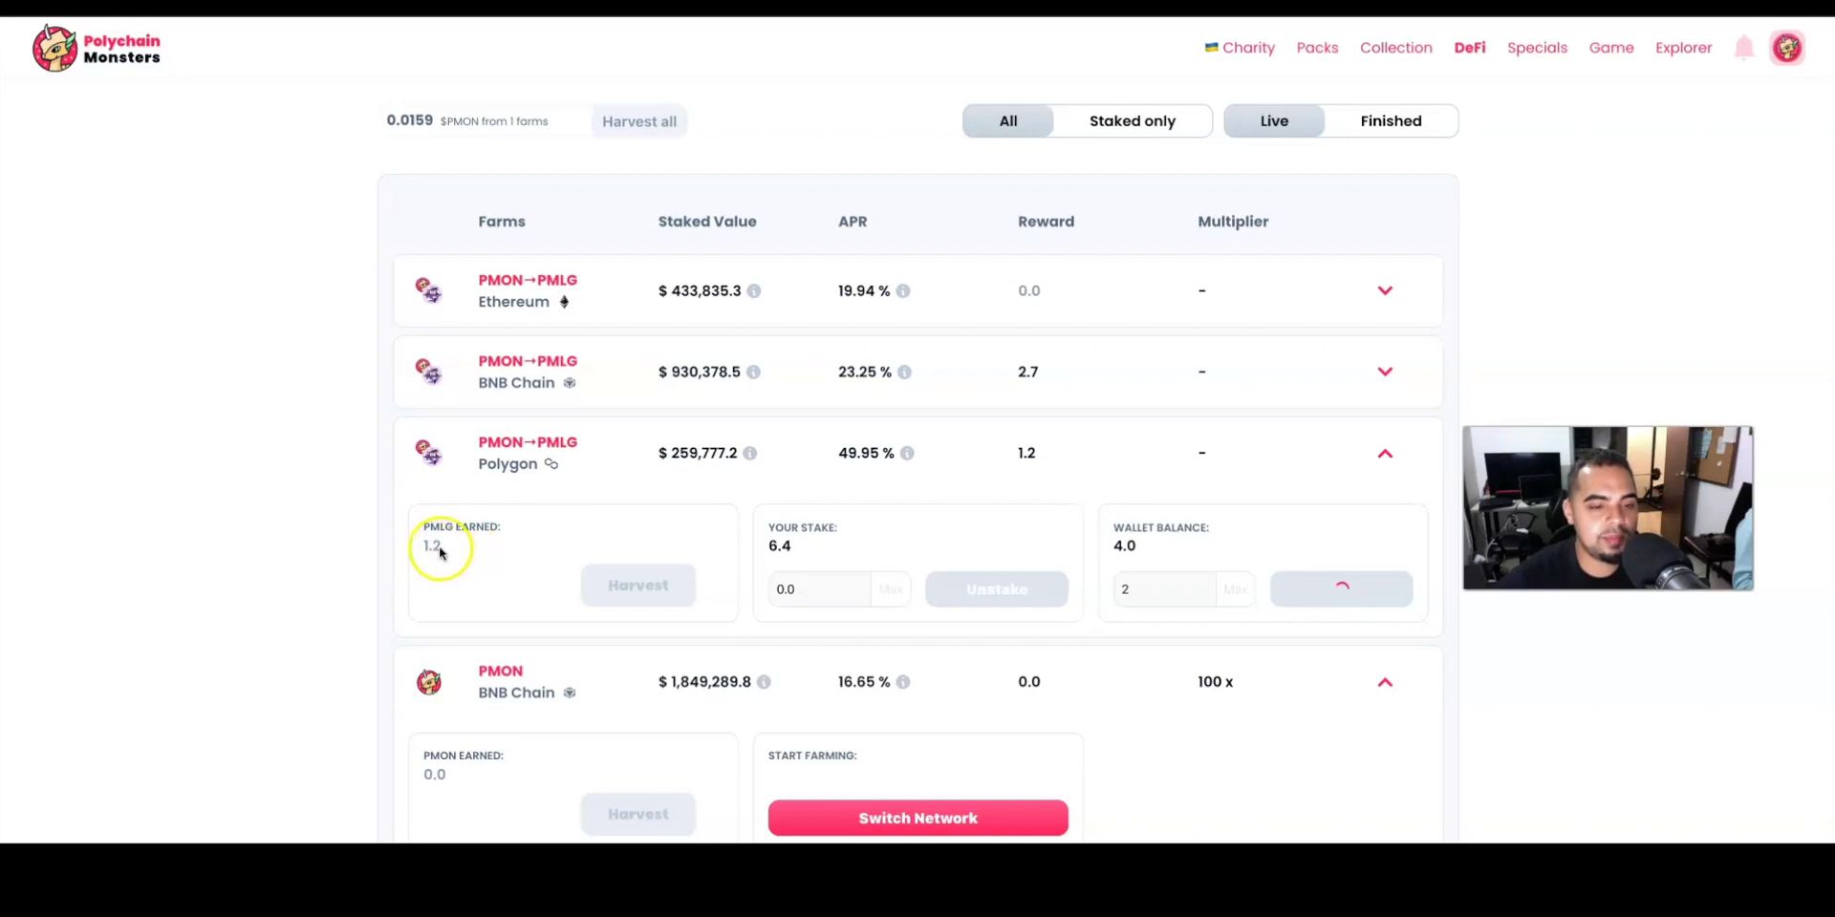
# Step: Set the amount to stake in the PMON Polygon farm to the maximum, 2.0747, and submit the stake
pyautogui.scroll(-2, 435, 550)
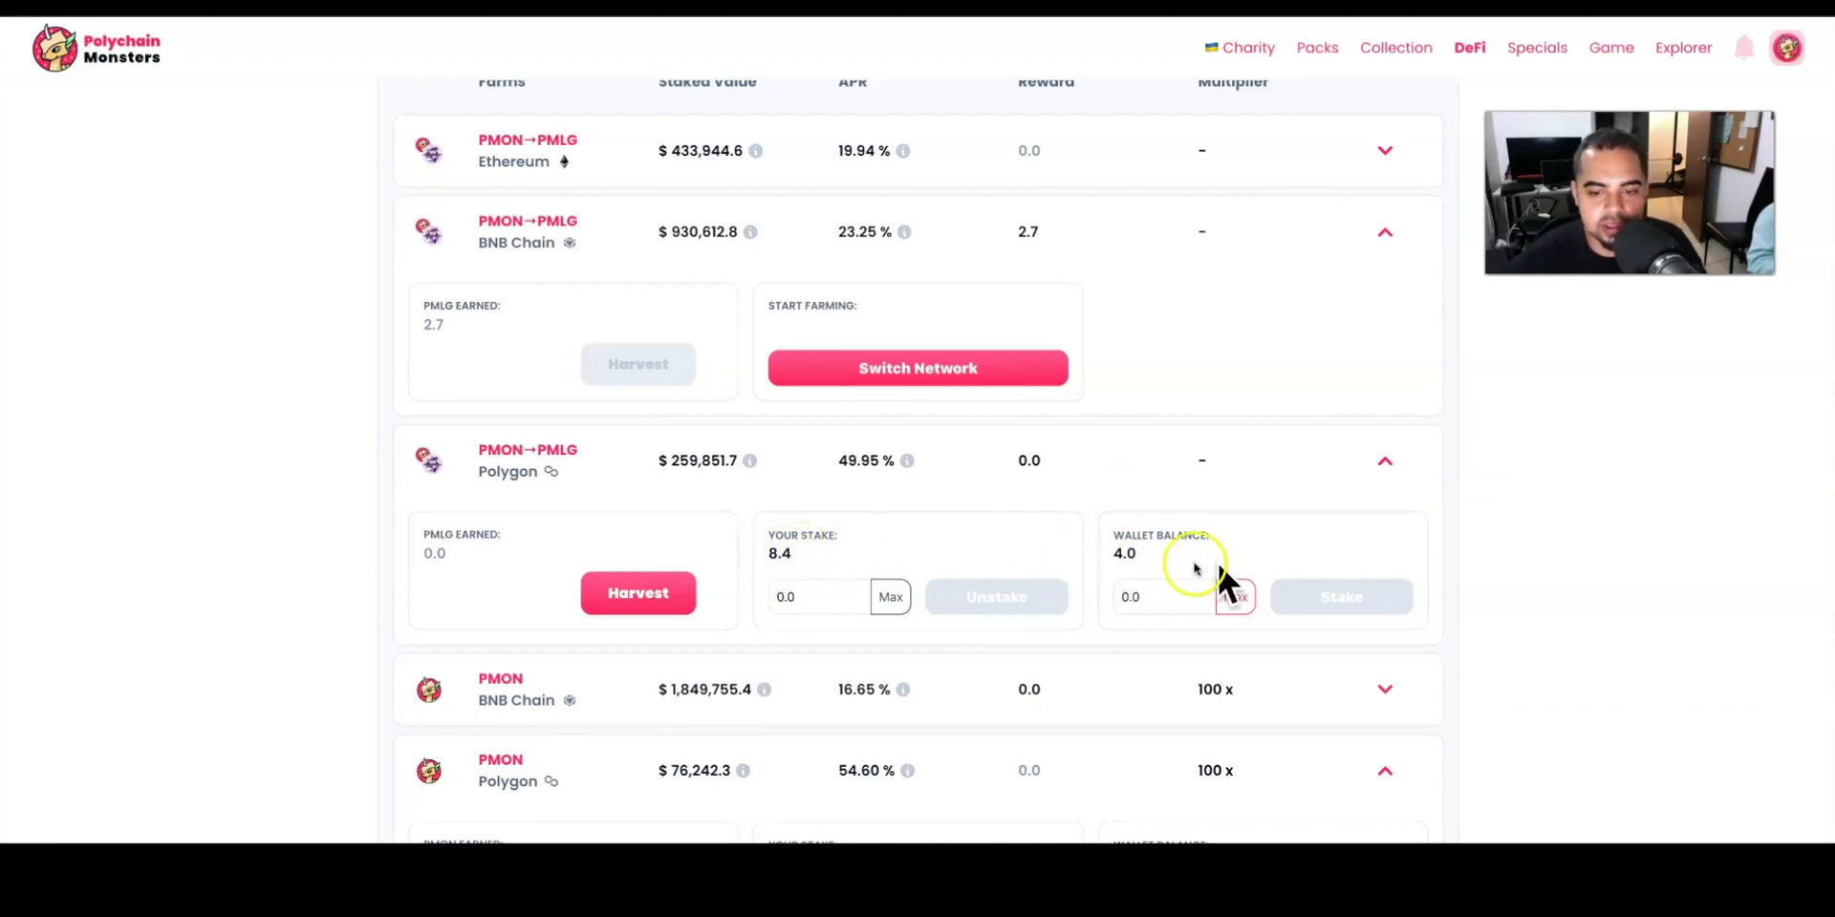
pyautogui.scroll(-1, 1228, 571)
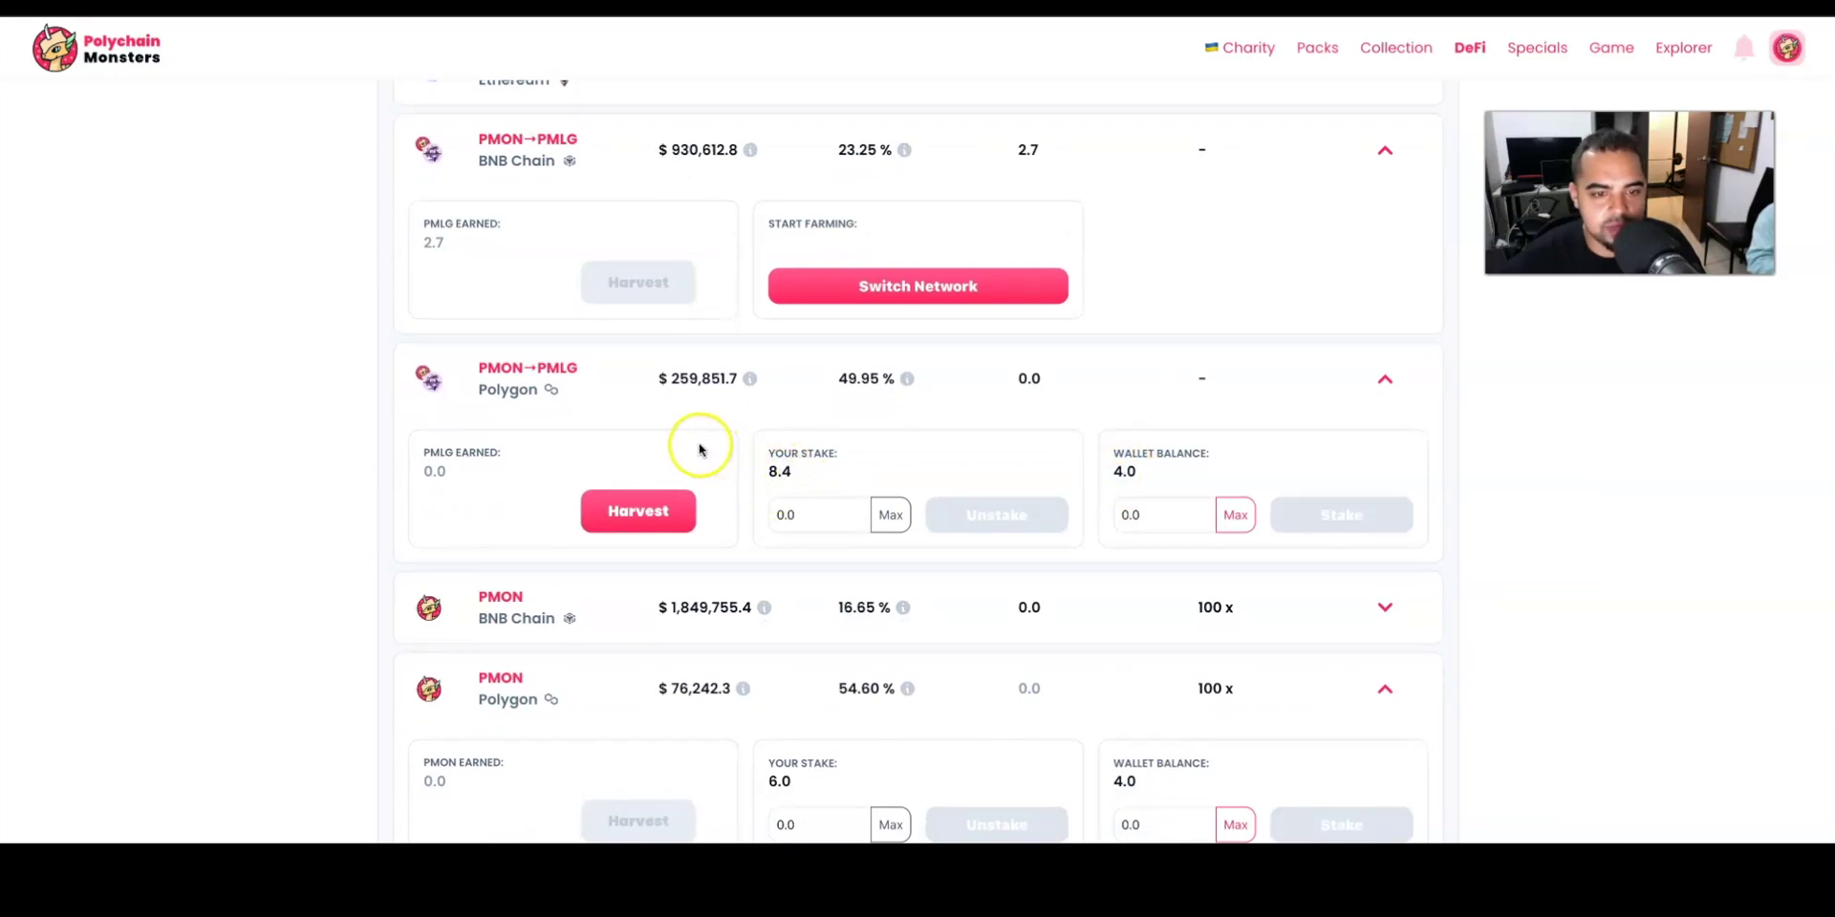
pyautogui.scroll(-3, 968, 514)
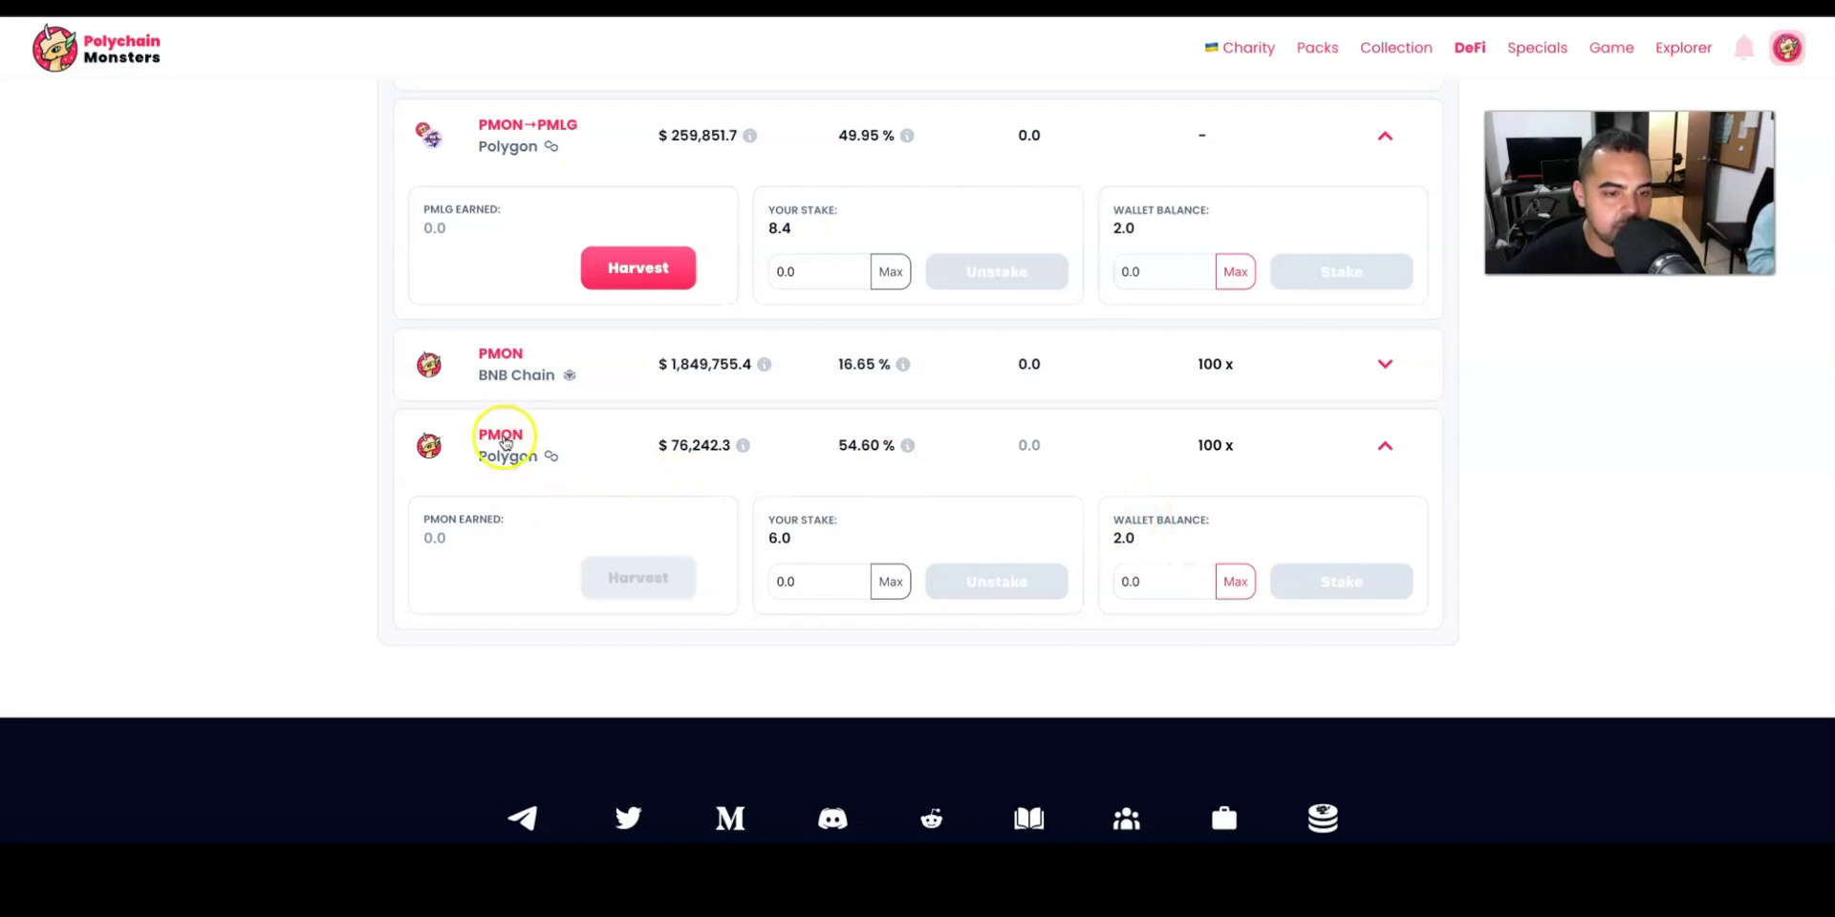
pyautogui.scroll(1, 459, 459)
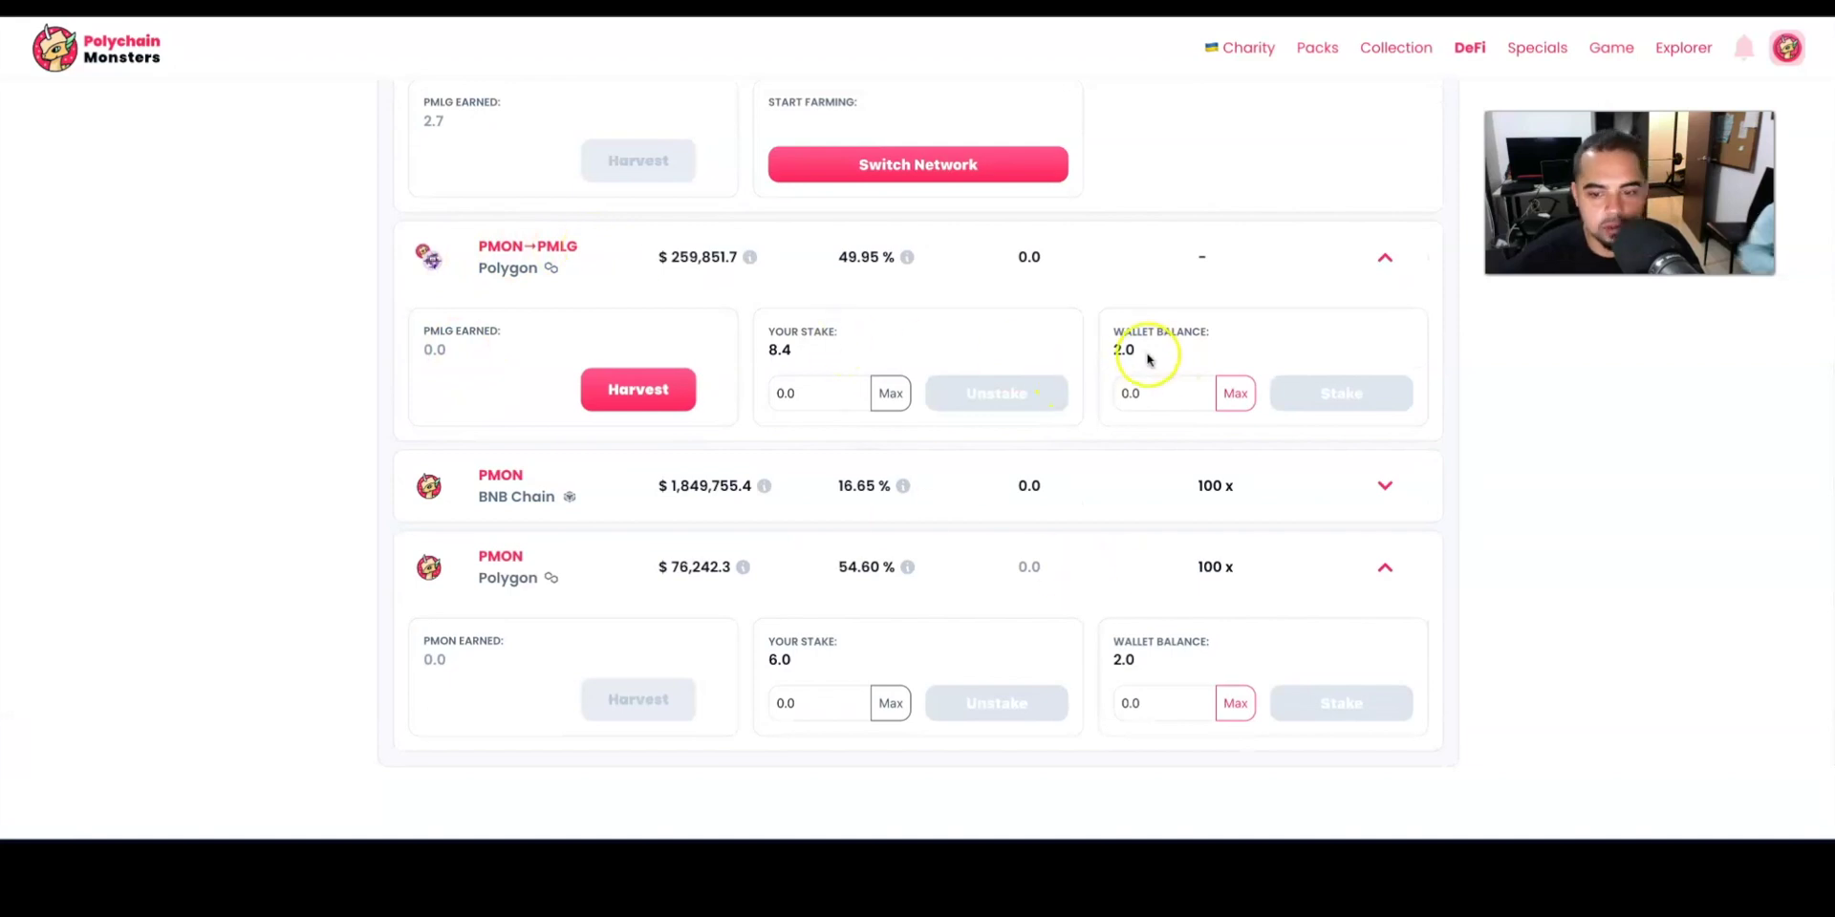
pyautogui.scroll(-2, 1221, 512)
pyautogui.click(1235, 472)
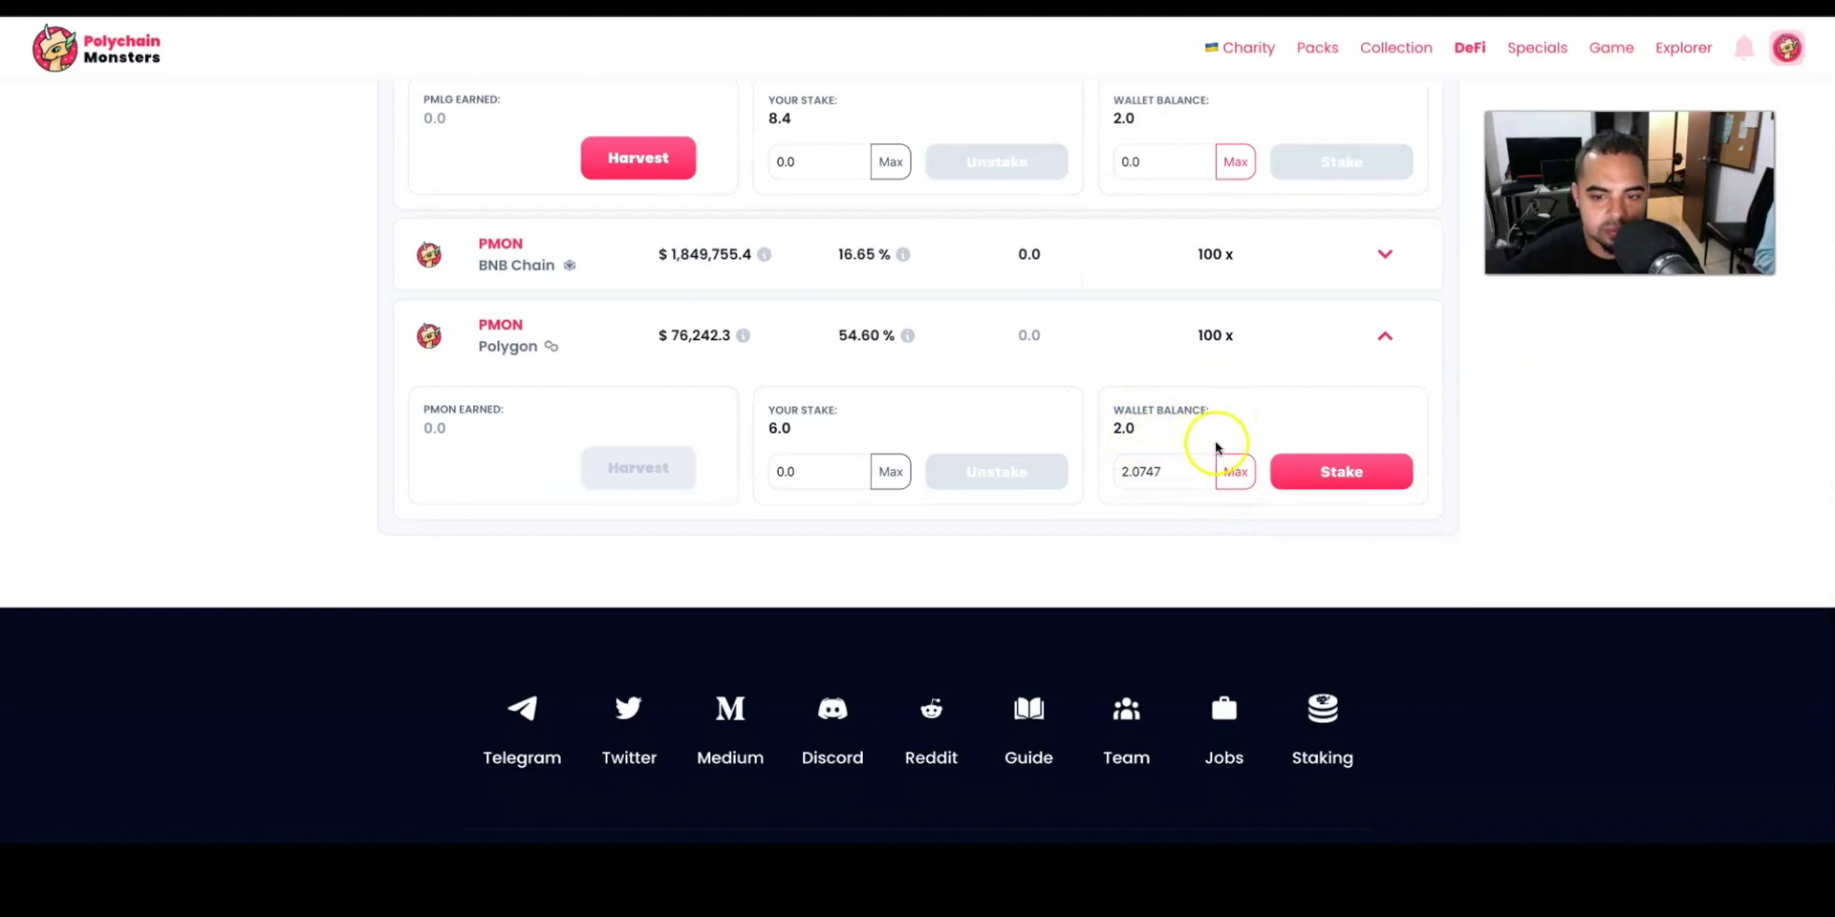
pyautogui.click(1342, 475)
pyautogui.click(1338, 475)
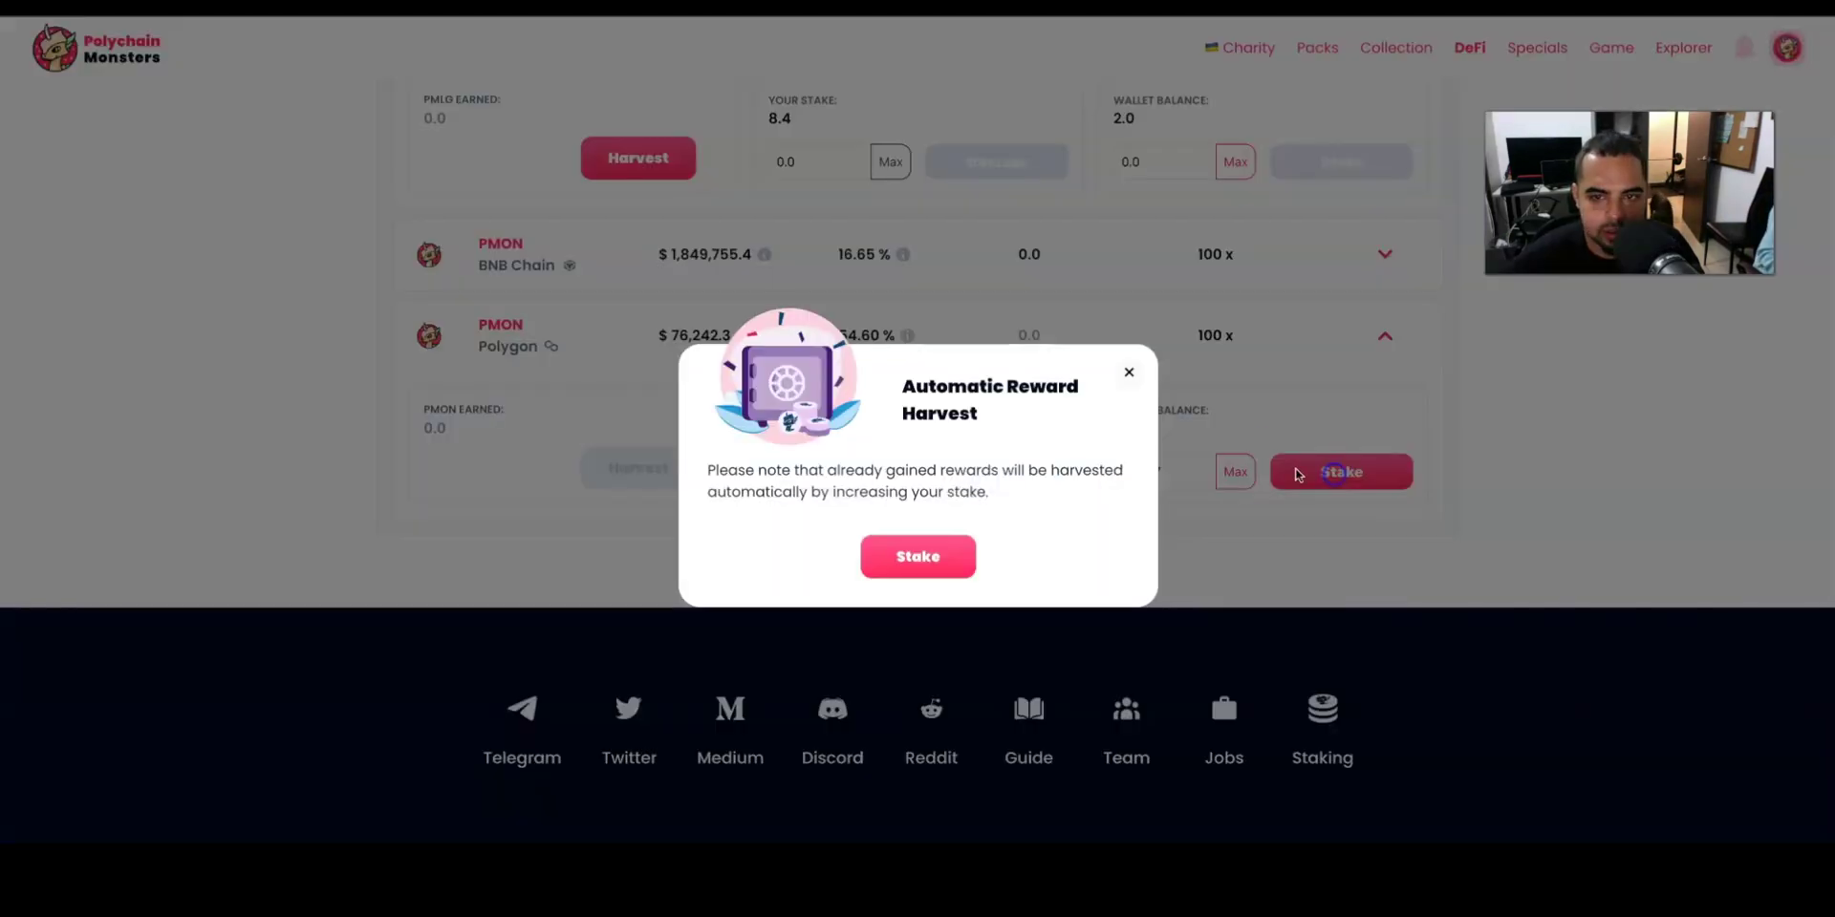
# Step: Accept the automatic reward harvest notice and confirm the PMON Polygon staking transaction in the MetaMask wallet
pyautogui.click(921, 558)
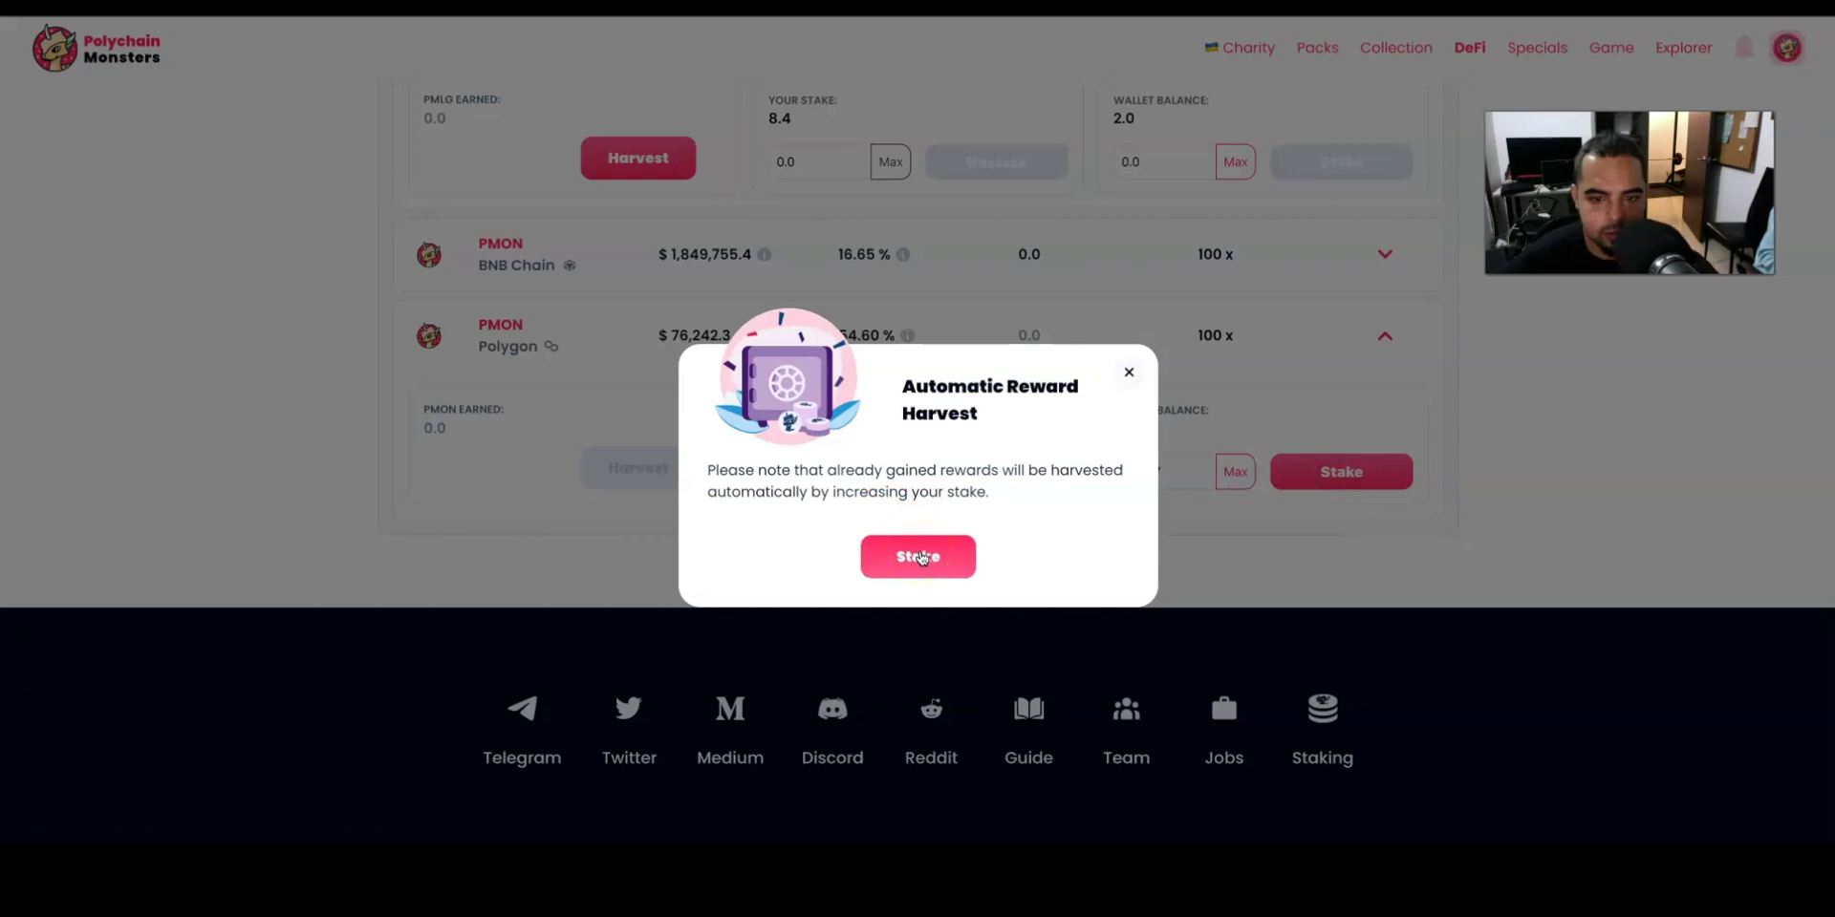
pyautogui.click(925, 554)
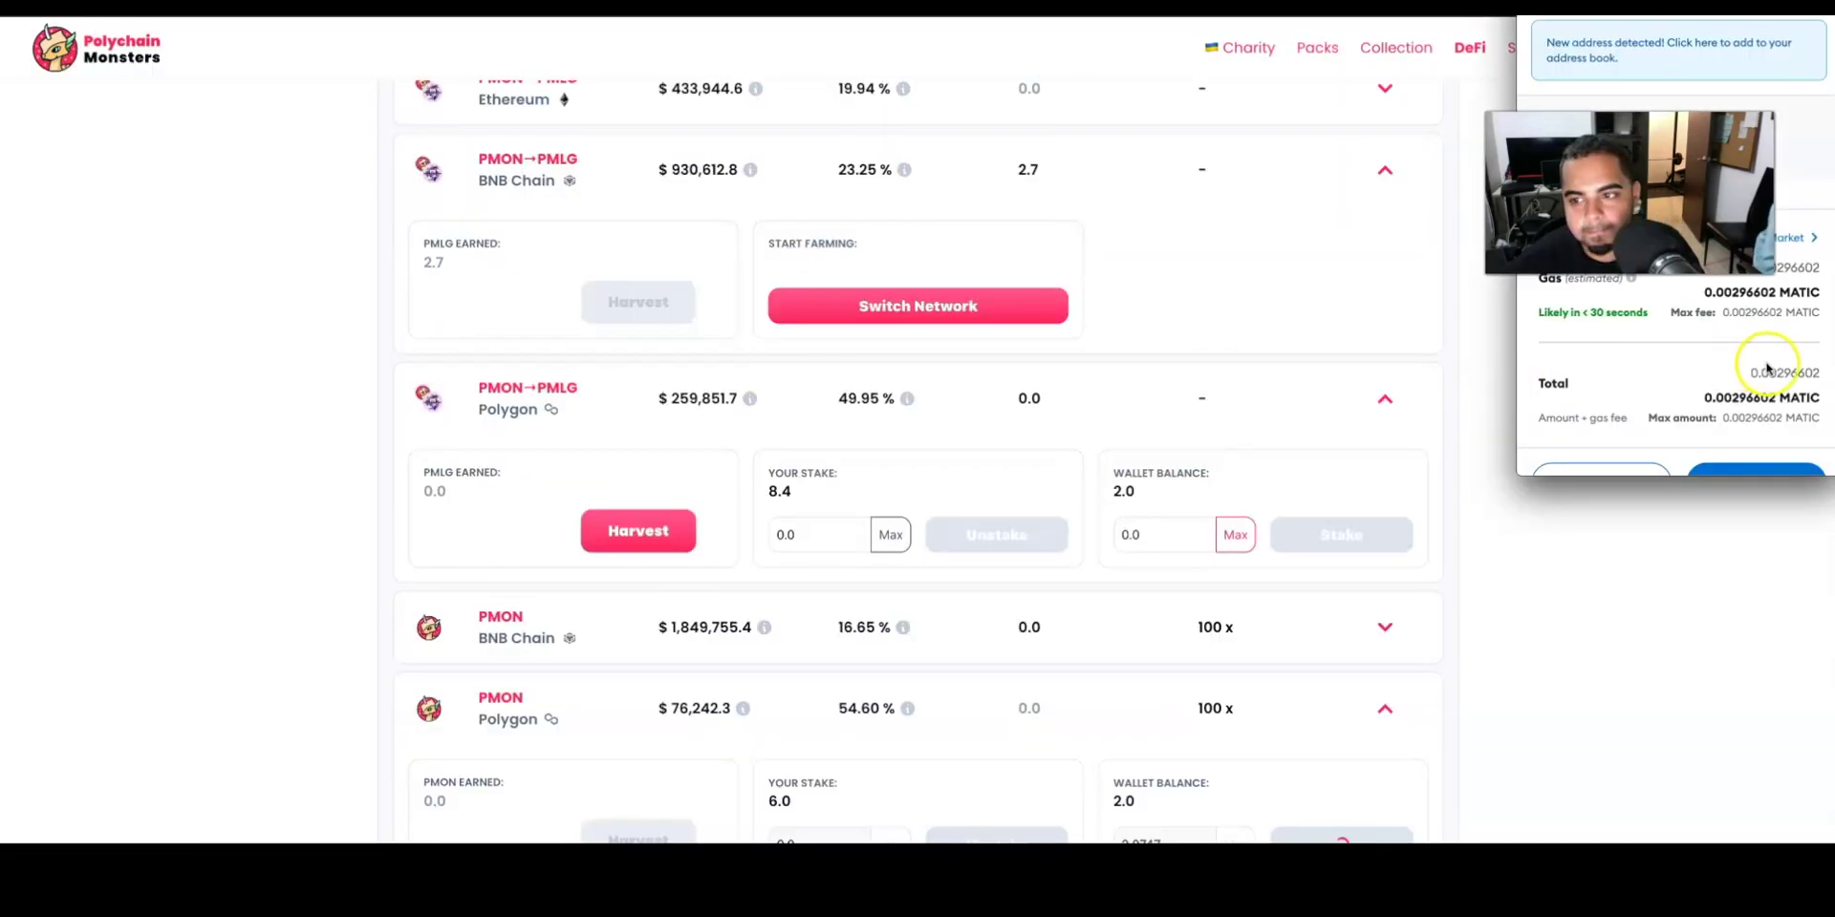
pyautogui.click(1755, 402)
pyautogui.click(1739, 441)
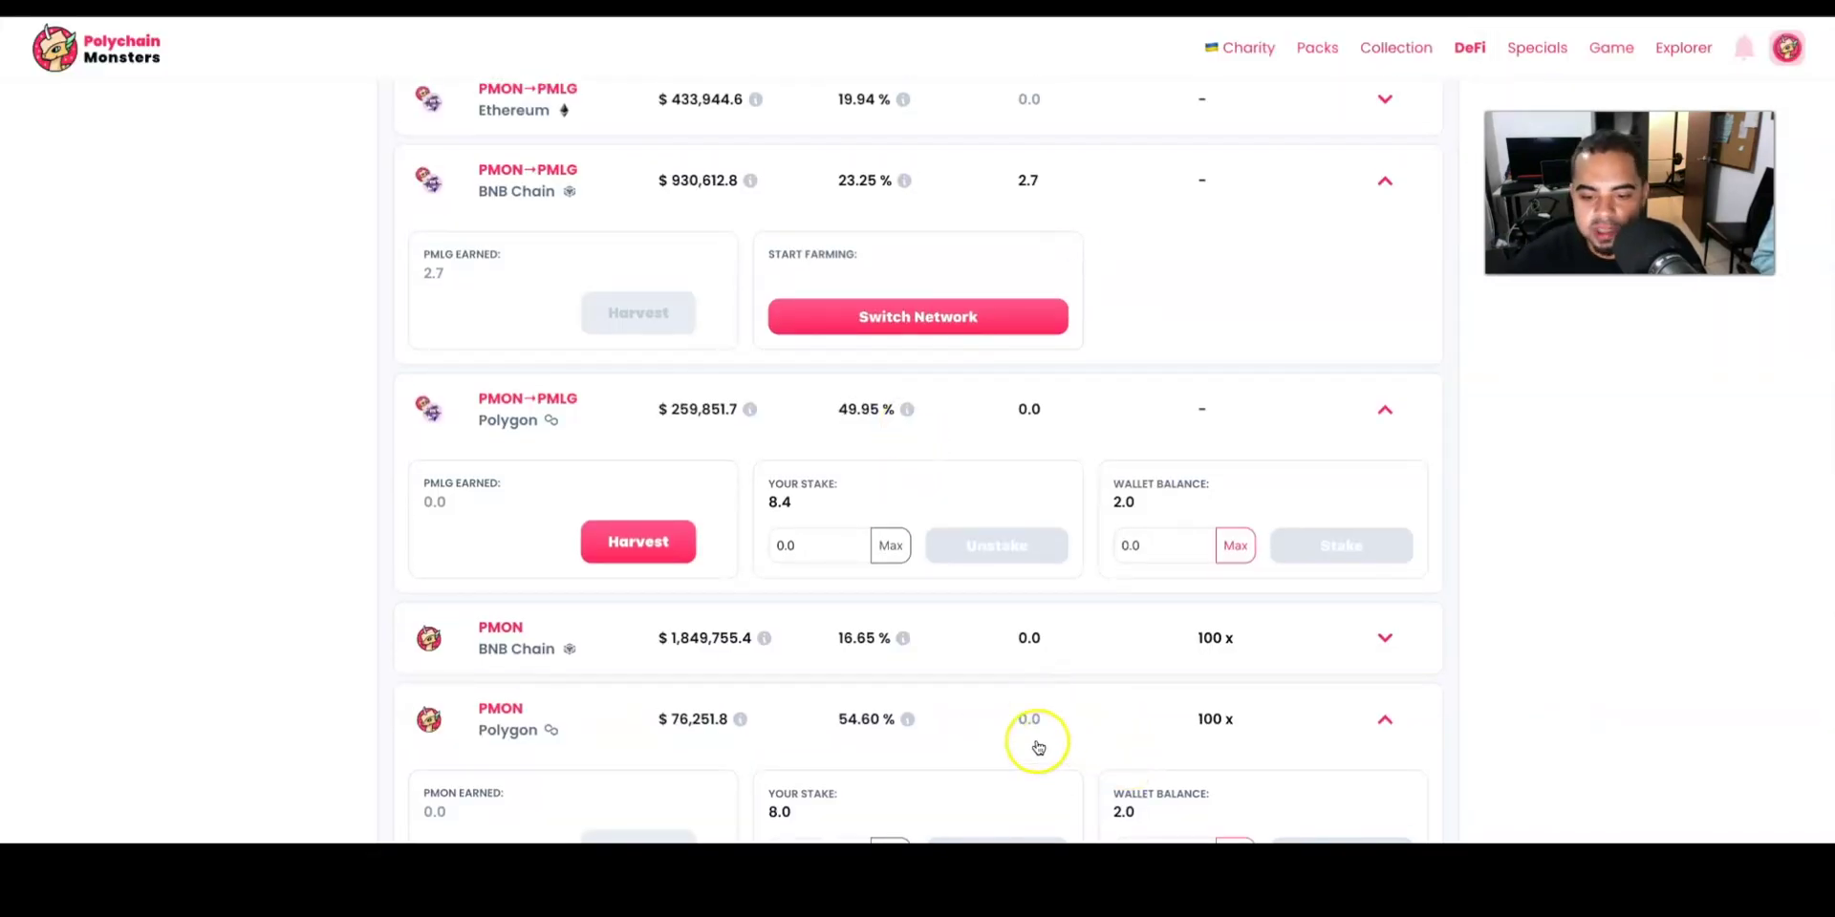
# Step: Examine the stakes, earned rewards and wallet balances of the two Polygon farms
pyautogui.scroll(-1, 782, 775)
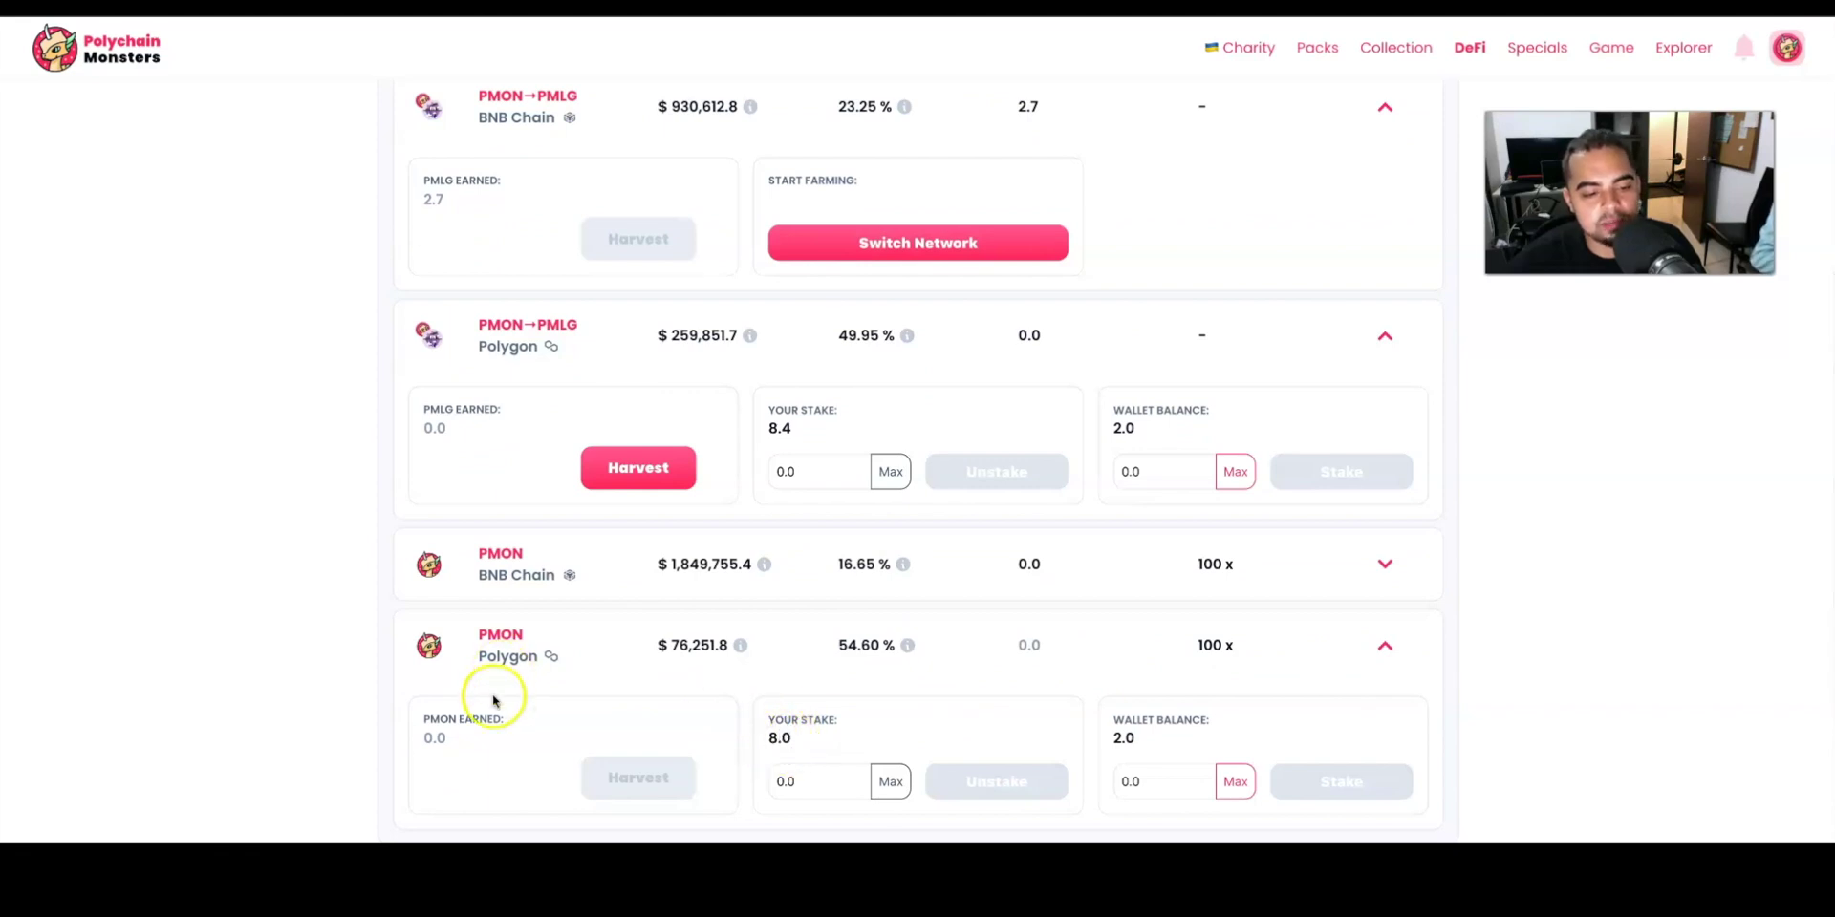
pyautogui.scroll(1, 787, 500)
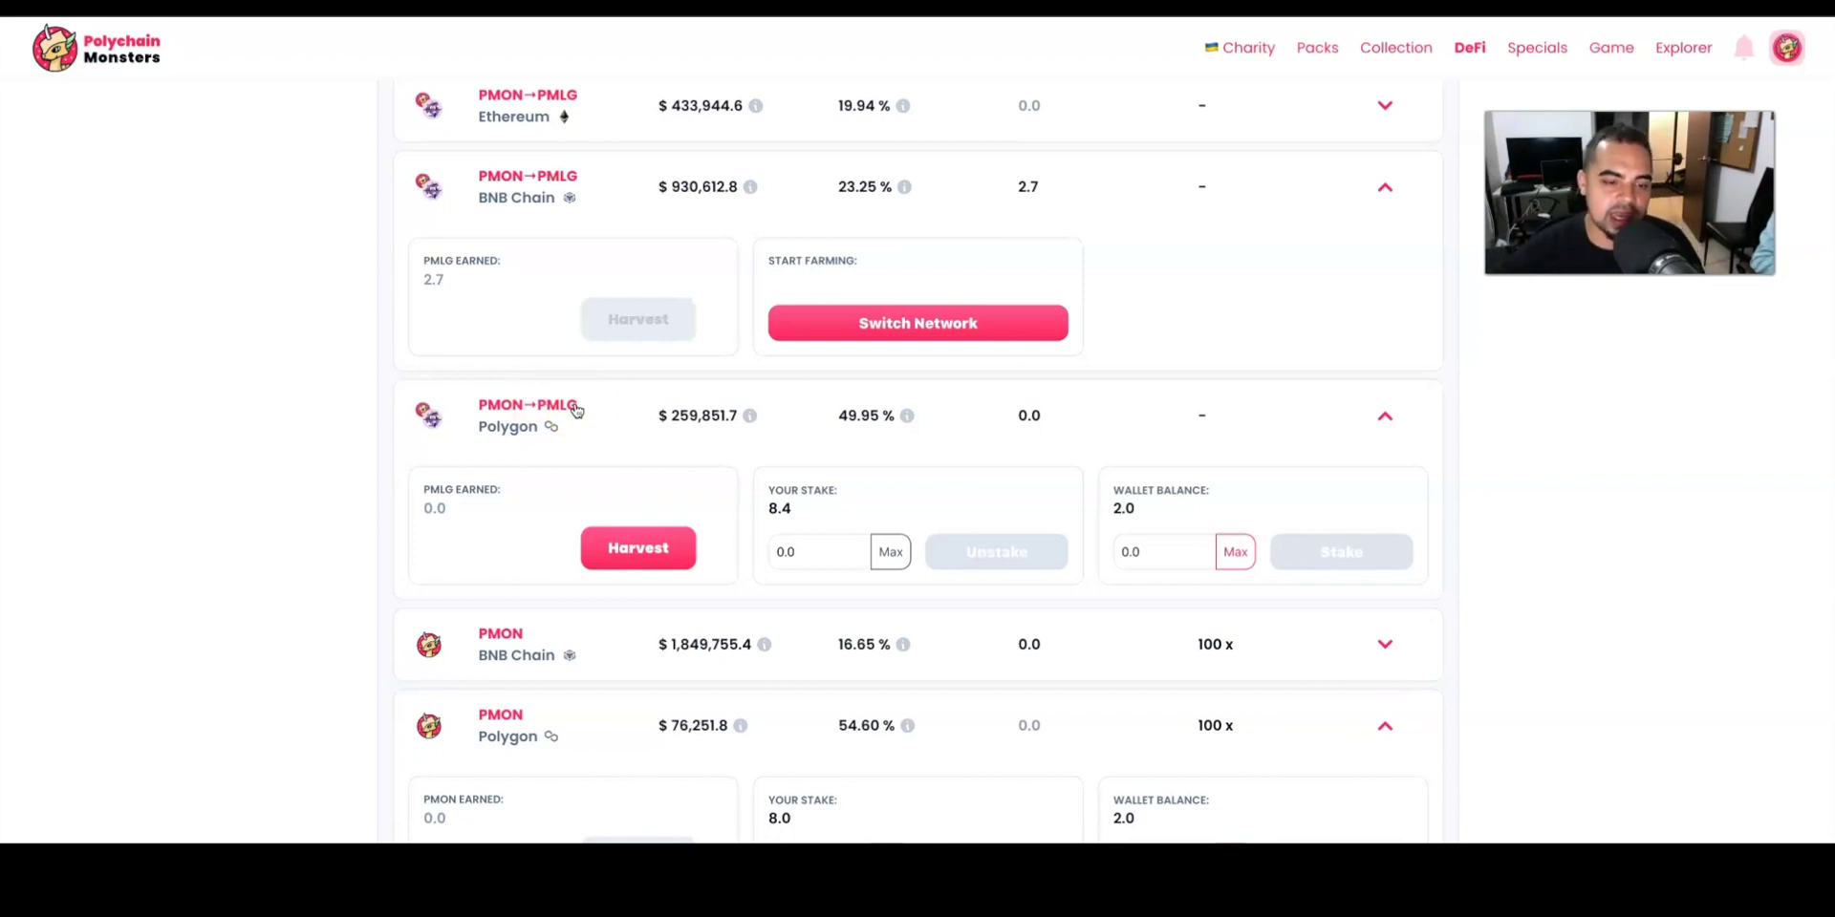
pyautogui.click(502, 411)
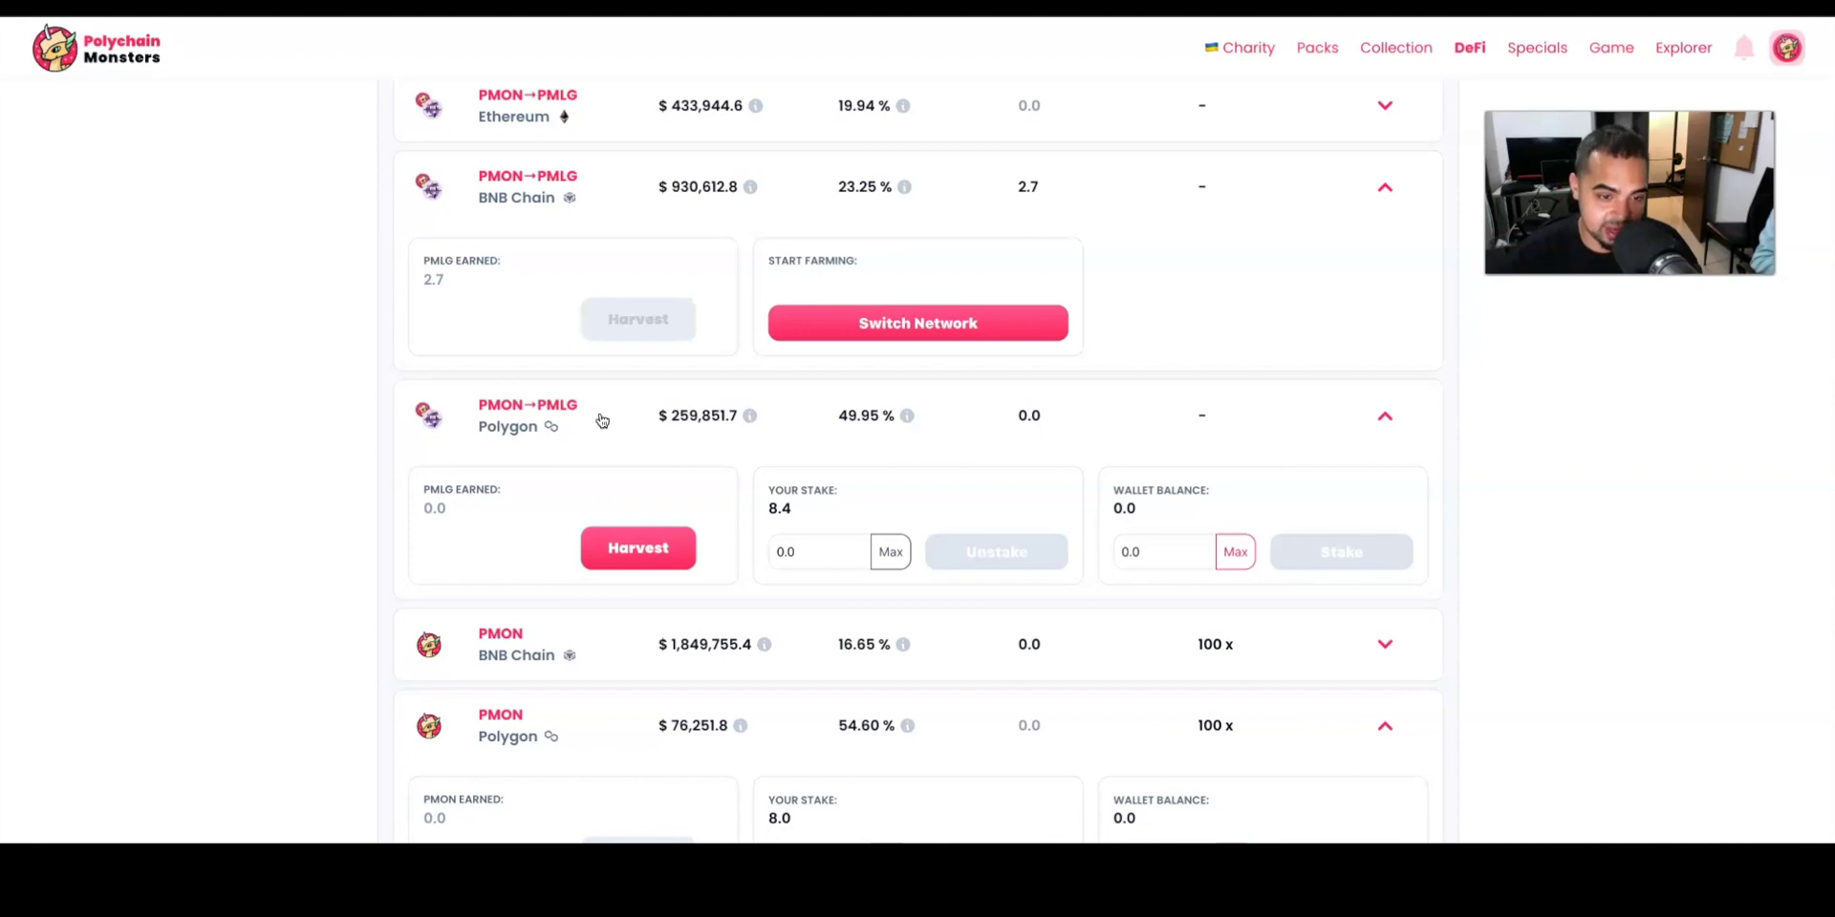
pyautogui.scroll(-2, 602, 420)
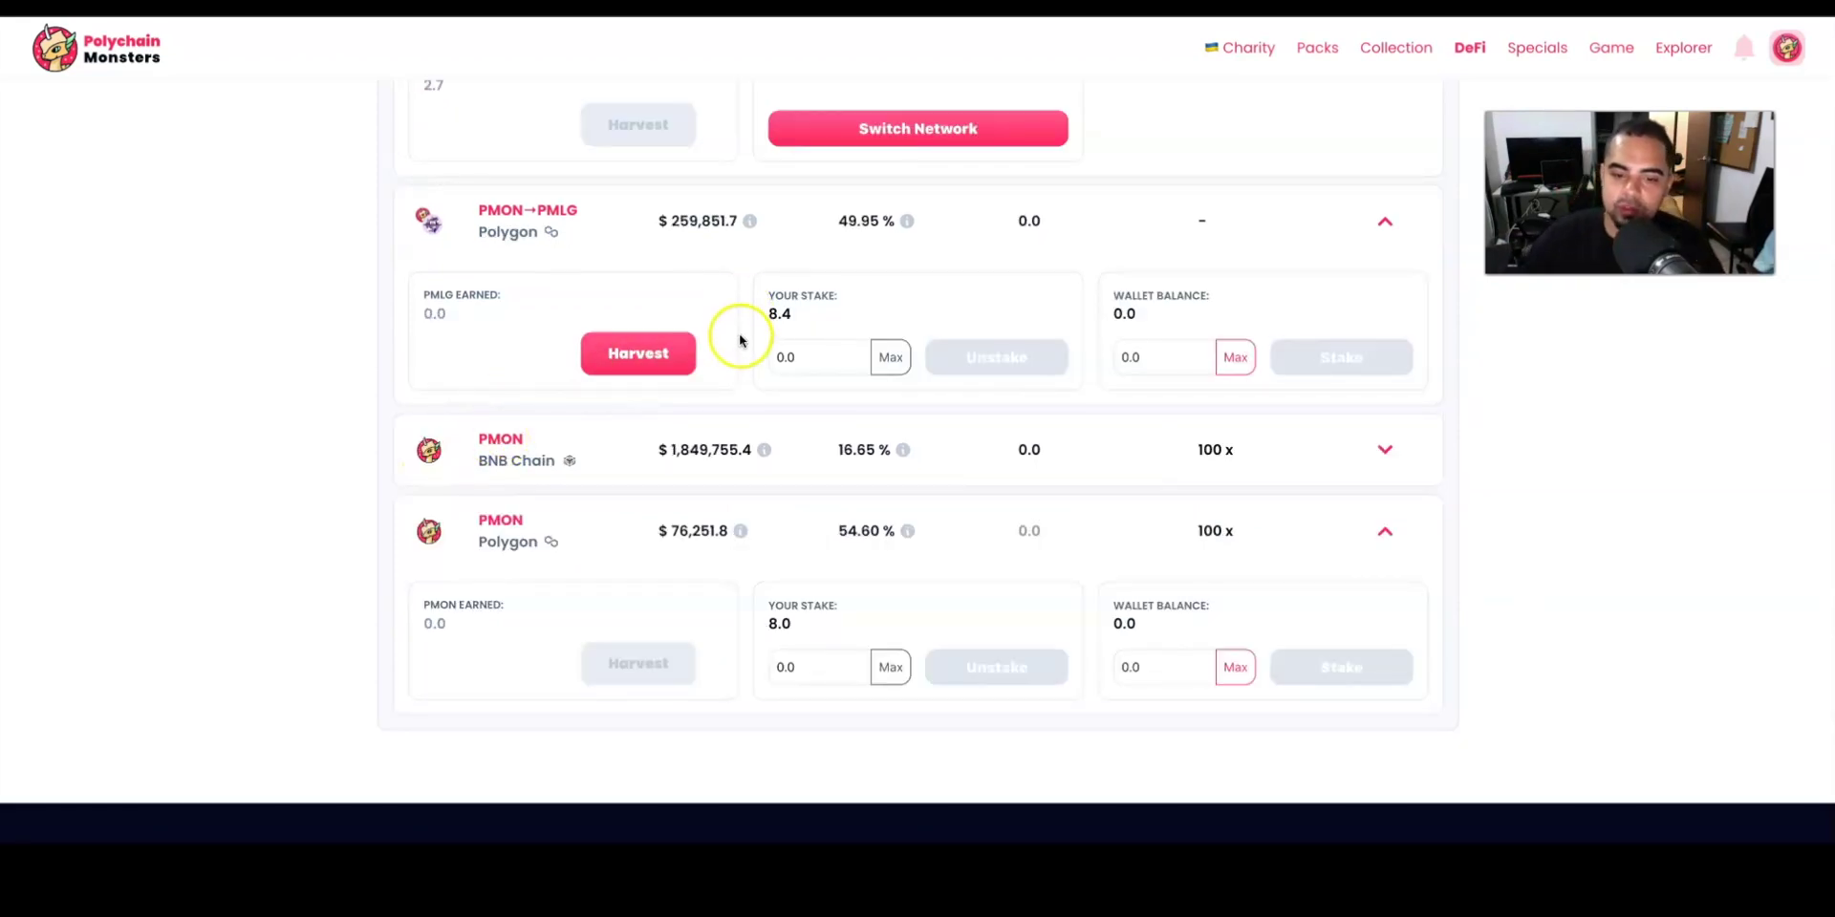
pyautogui.scroll(-1, 889, 488)
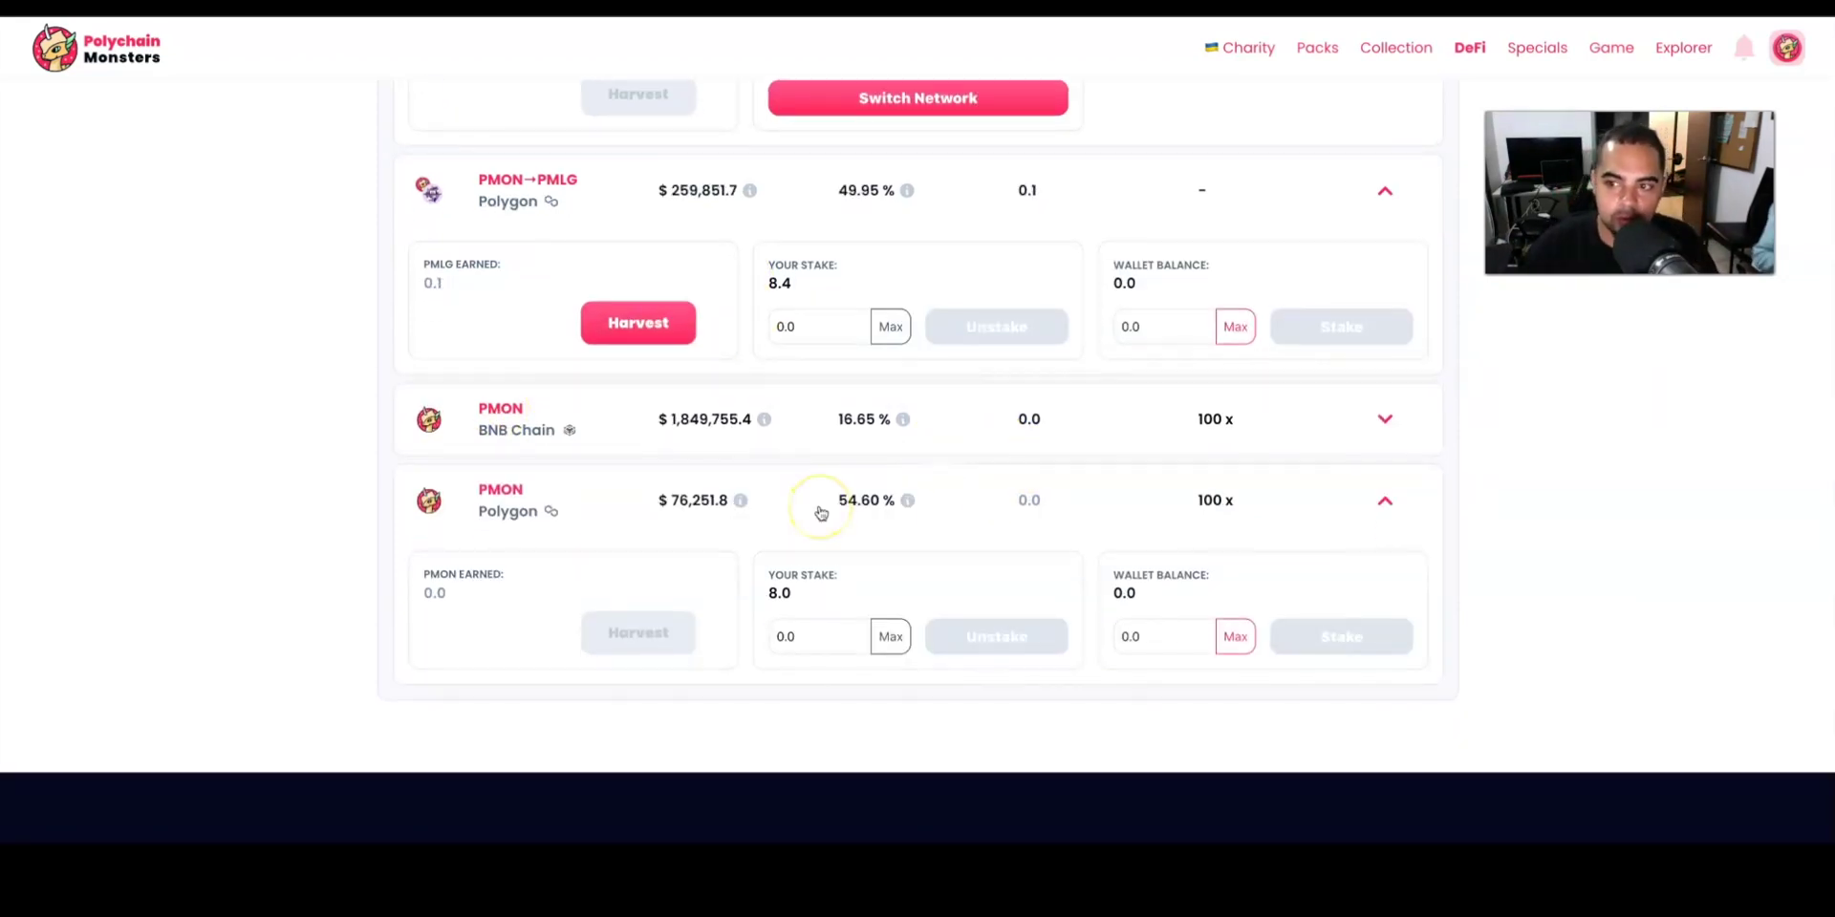
pyautogui.scroll(1, 822, 521)
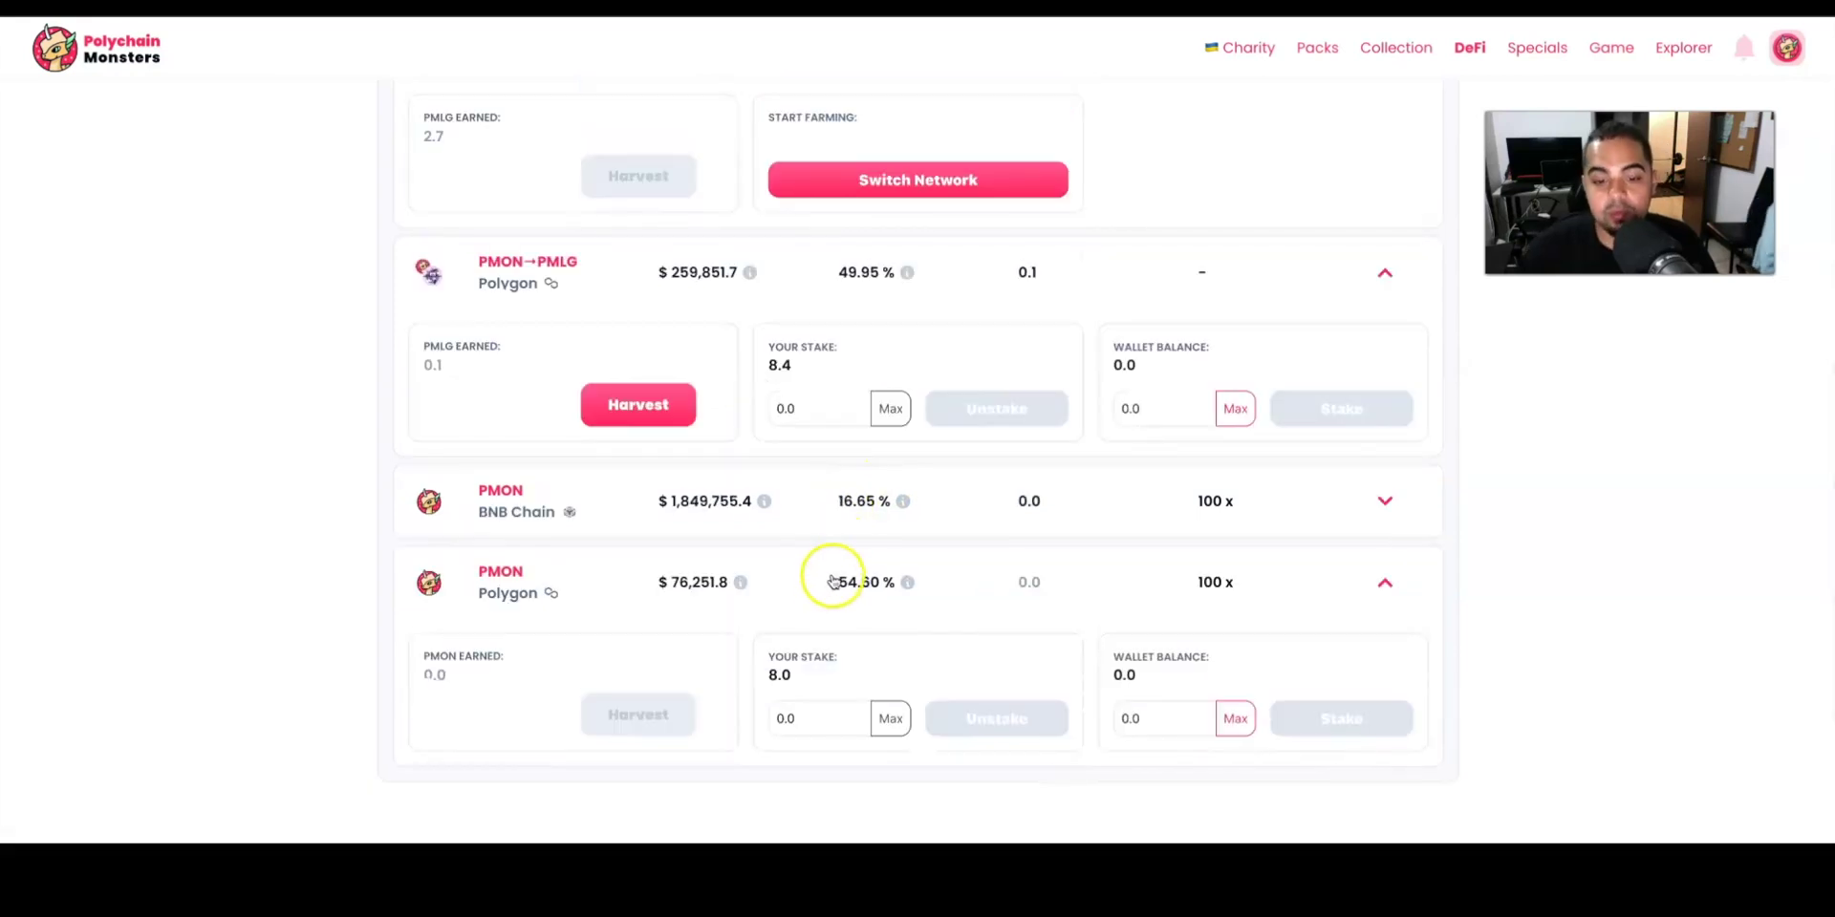
pyautogui.scroll(5, 834, 582)
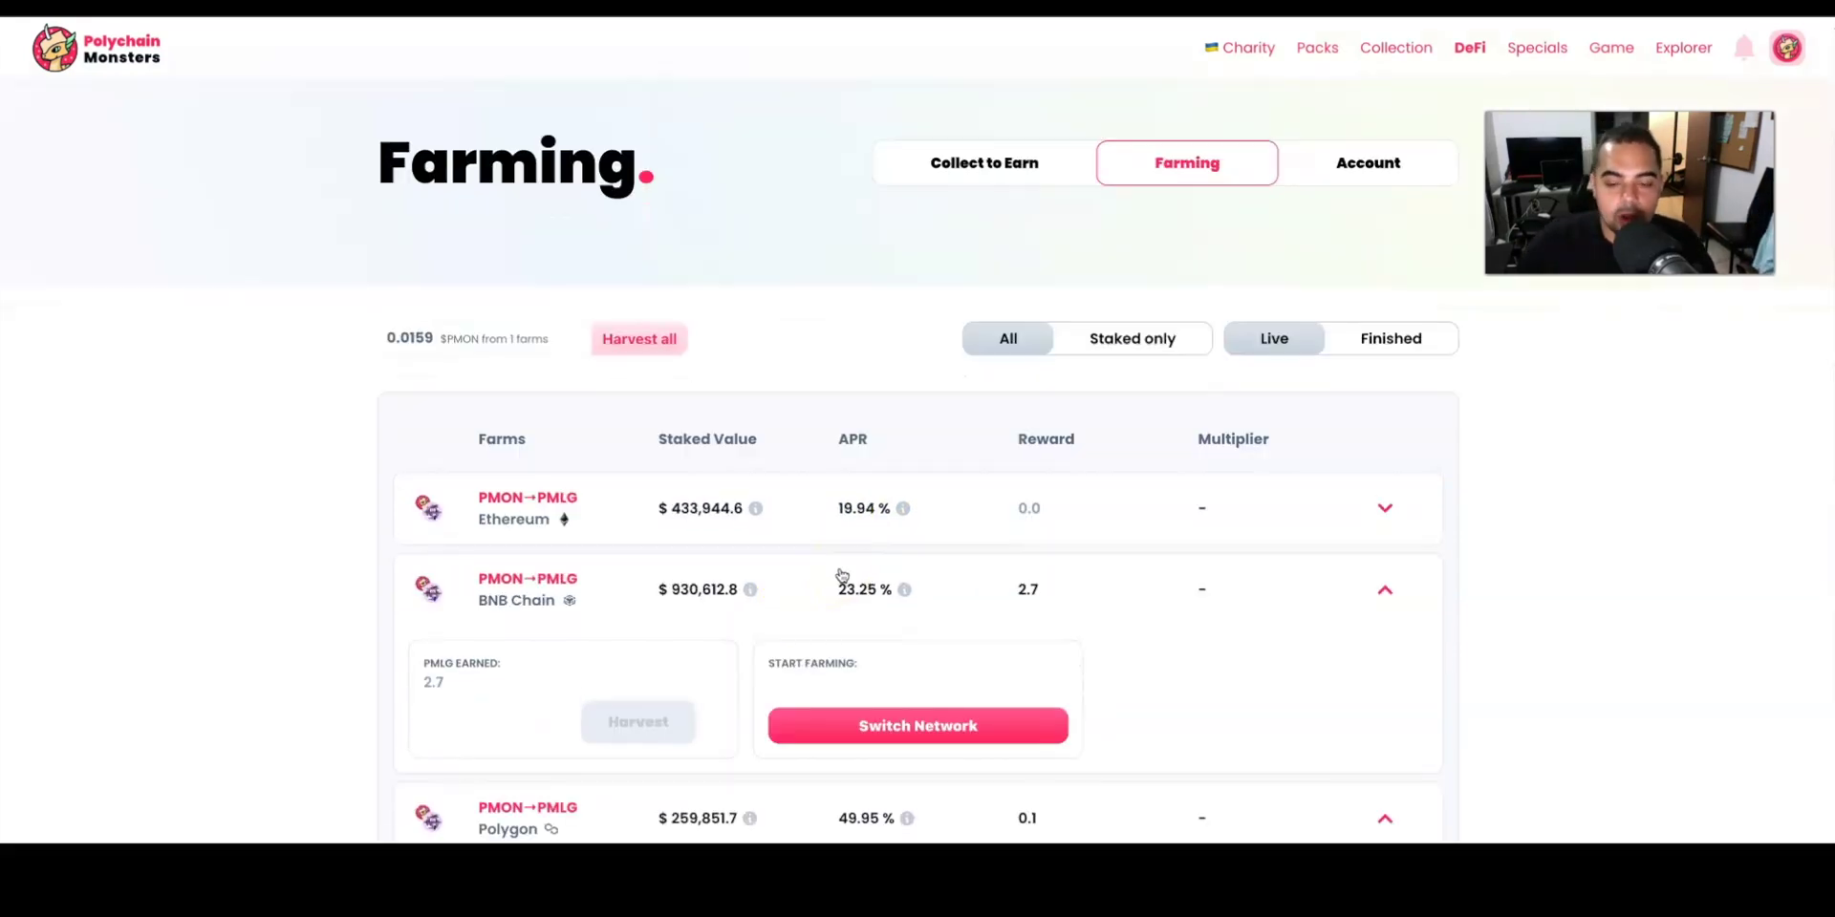